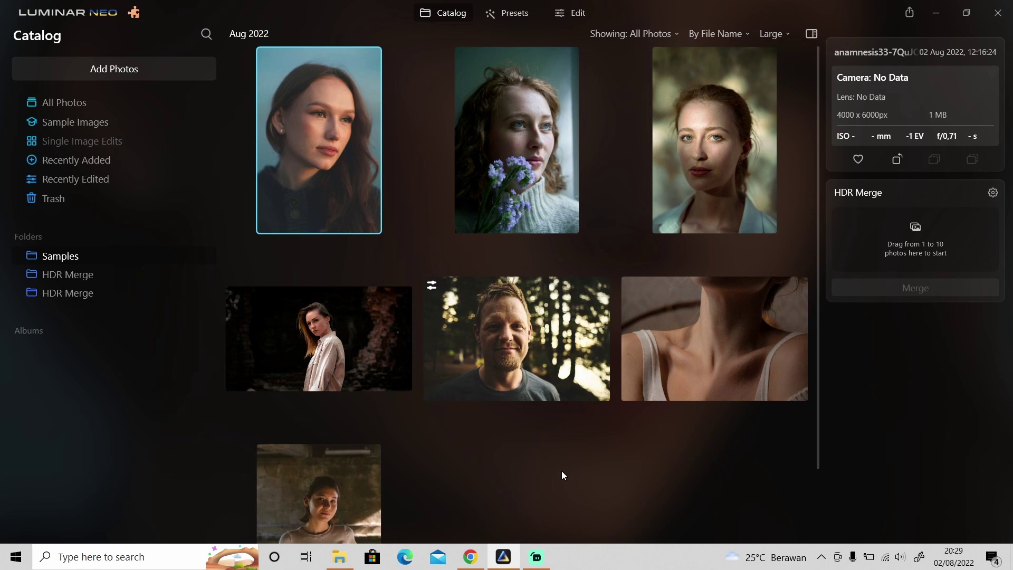
# View Luminar Neo's version information from the main menu, then close it
pyautogui.click(67, 12)
pyautogui.moveTo(40, 166)
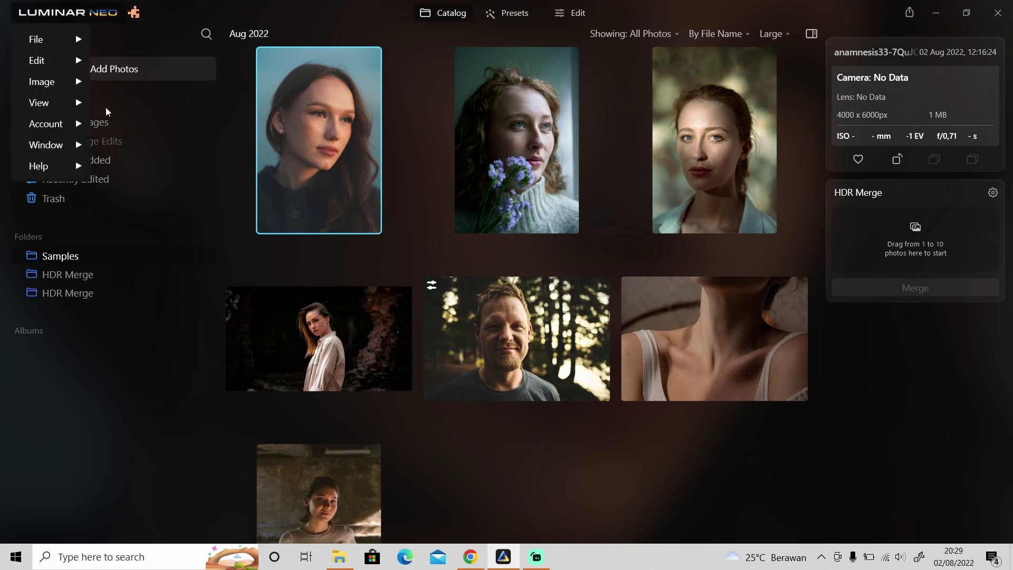
pyautogui.click(136, 175)
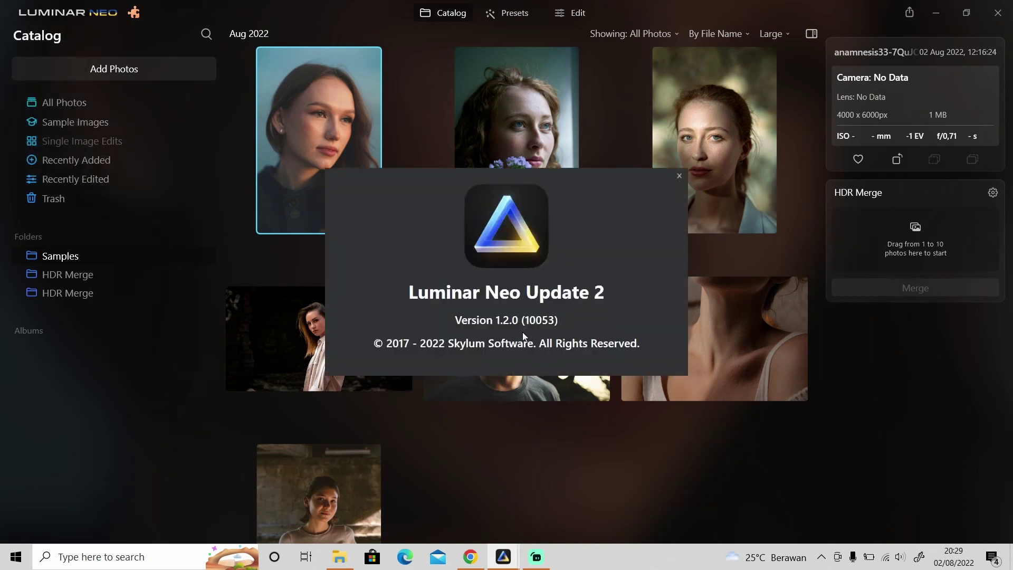
pyautogui.click(680, 176)
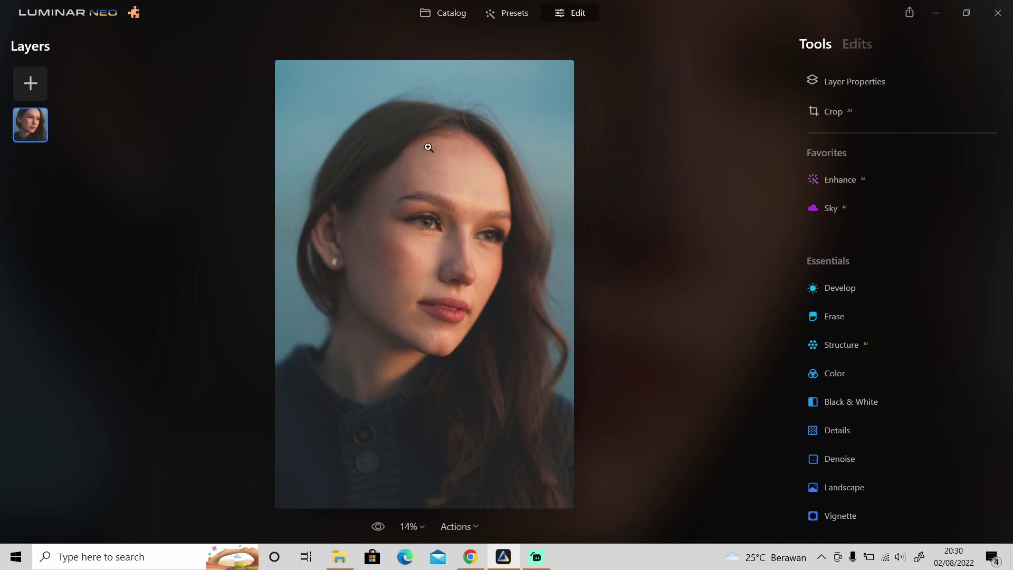
# Expand Dodge & Burn, try its Darken and Erase modes, and settle on Lighten
pyautogui.moveTo(1006, 158); pyautogui.dragTo(995, 426)
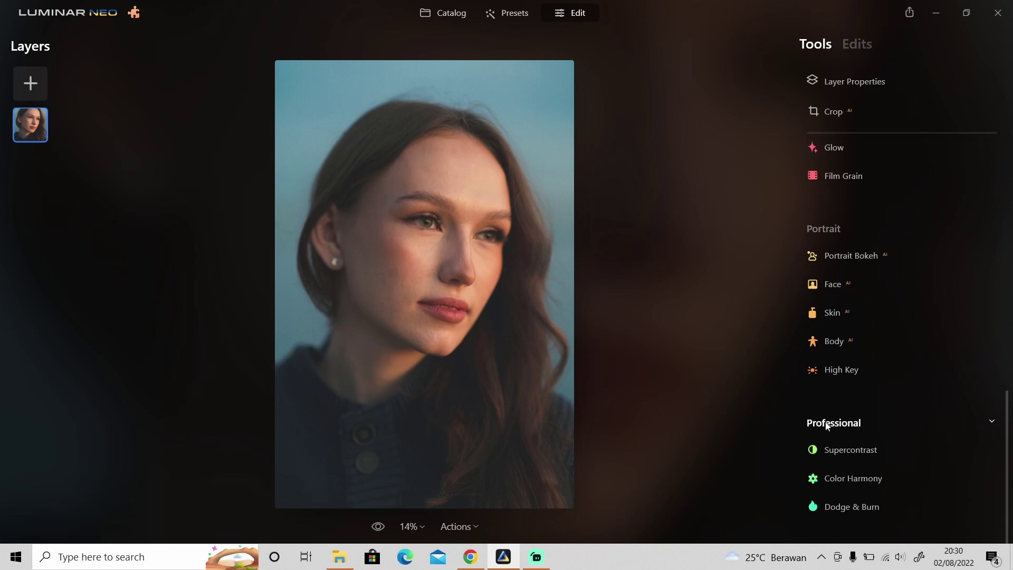
pyautogui.click(845, 508)
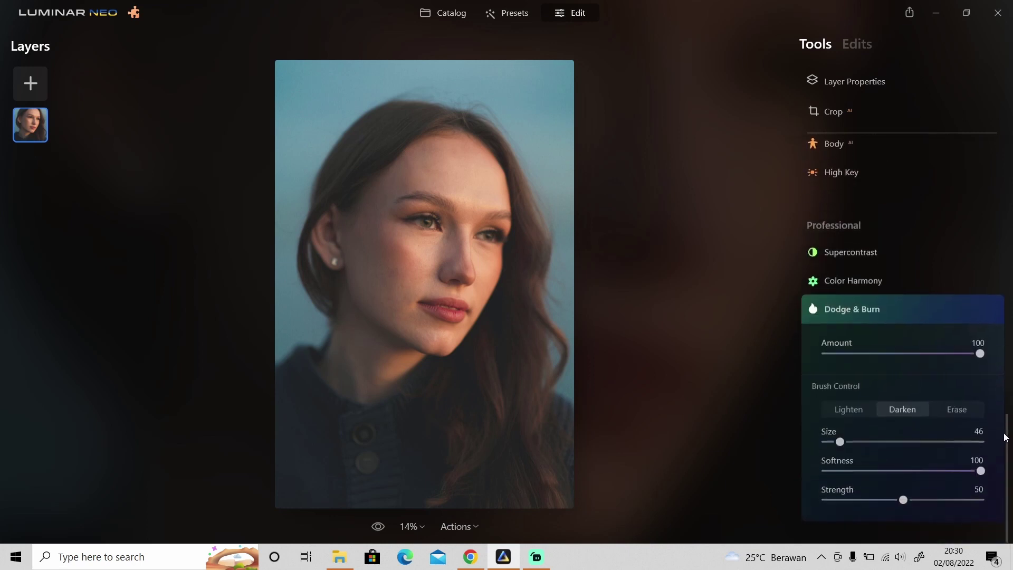
pyautogui.click(853, 410)
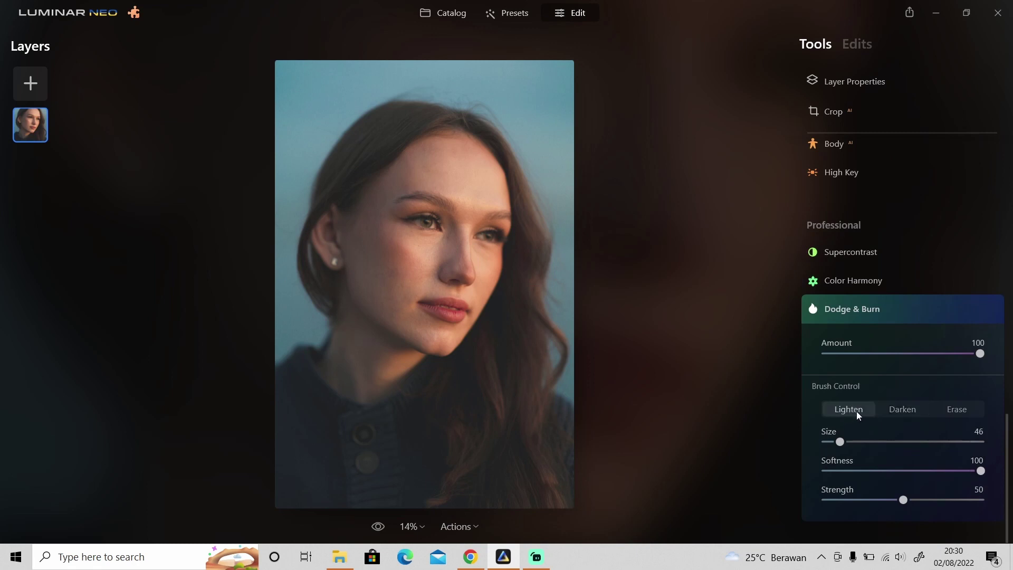
pyautogui.click(910, 409)
pyautogui.click(954, 412)
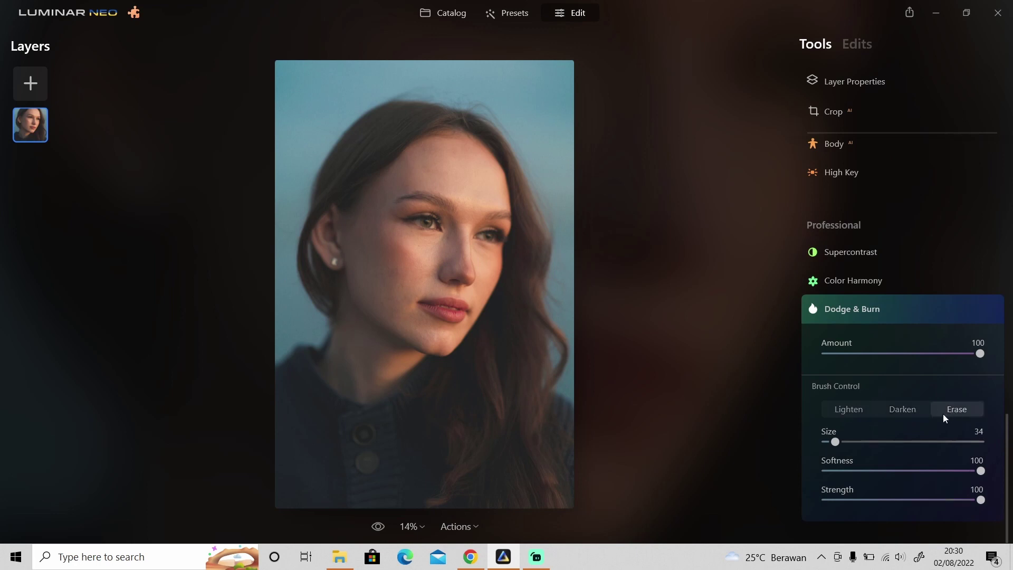
pyautogui.click(856, 411)
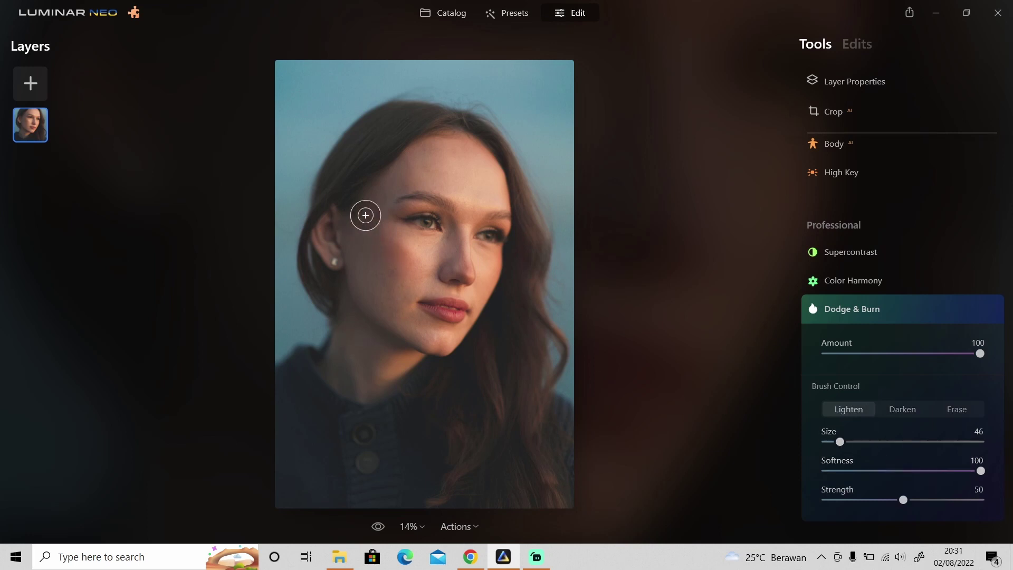
# Brush lightening onto the woman's face, lower Amount to 60, and compare with the effect hidden
pyautogui.moveTo(398, 172)
pyautogui.mouseDown()
pyautogui.moveTo(372, 219)
pyautogui.moveTo(355, 219)
pyautogui.moveTo(364, 287)
pyautogui.moveTo(416, 335)
pyautogui.moveTo(382, 253)
pyautogui.moveTo(373, 348)
pyautogui.mouseUp()
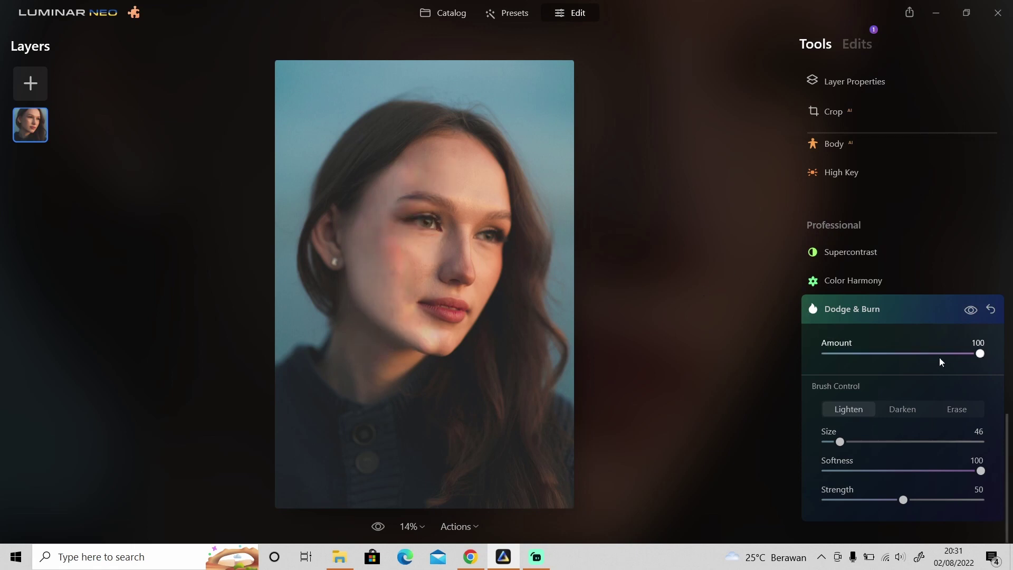
pyautogui.moveTo(980, 354); pyautogui.dragTo(920, 358)
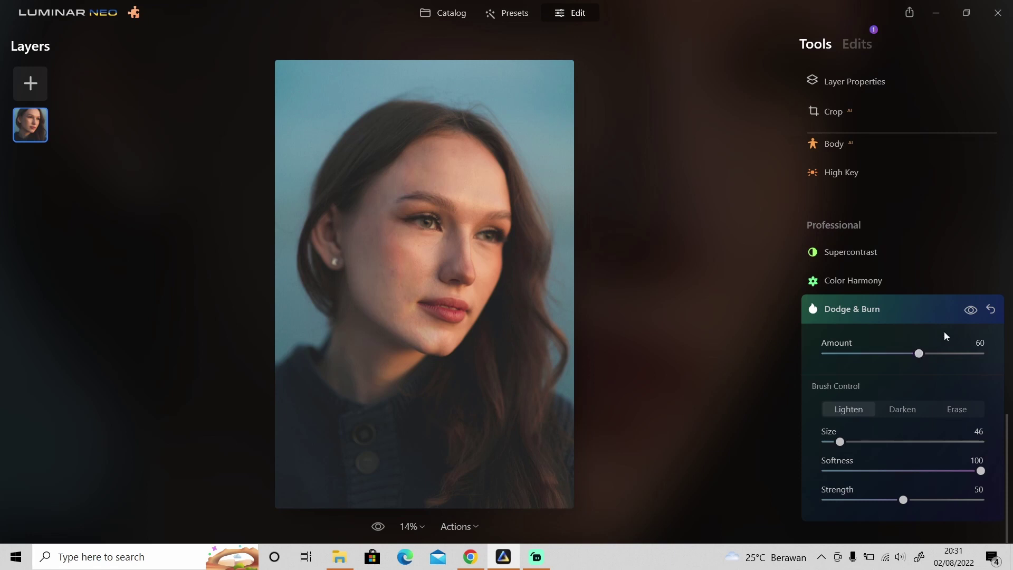
pyautogui.click(970, 311)
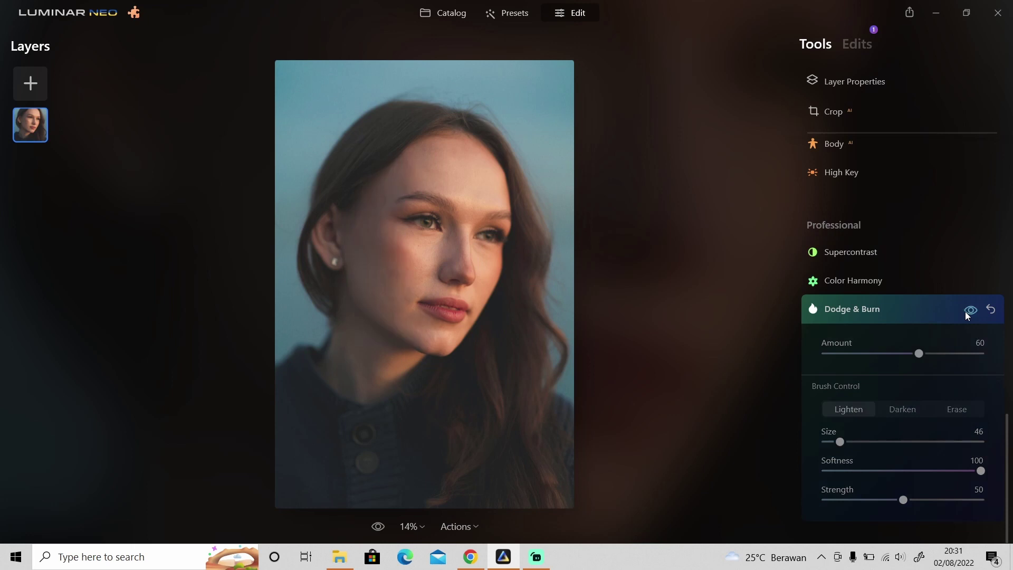
pyautogui.click(966, 314)
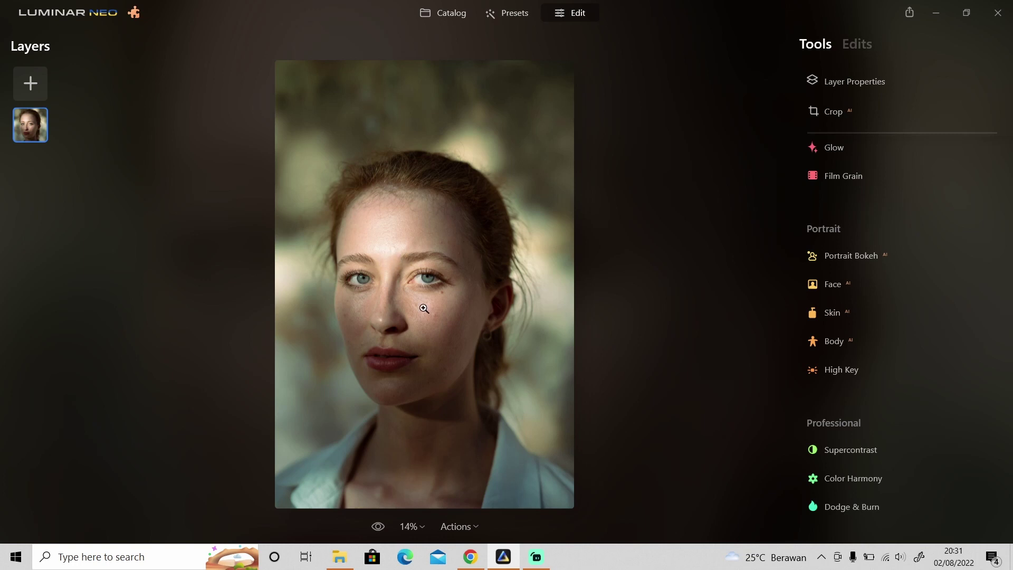
# Lighten the redhead's forehead and cheek down to the chin with Dodge & Burn
pyautogui.click(847, 508)
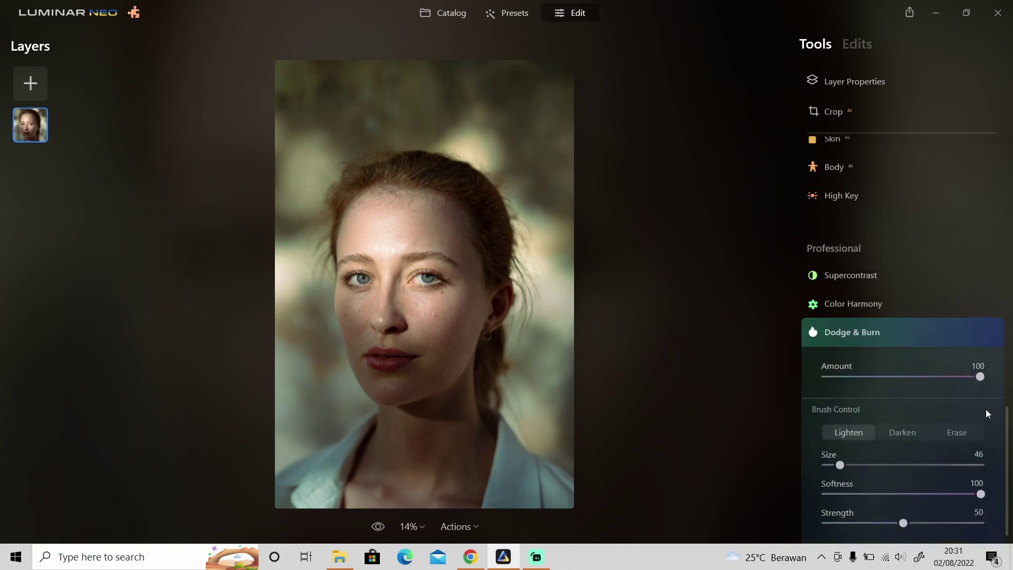
pyautogui.moveTo(445, 227); pyautogui.dragTo(443, 217)
pyautogui.moveTo(464, 271)
pyautogui.mouseDown()
pyautogui.moveTo(380, 383)
pyautogui.moveTo(351, 330)
pyautogui.moveTo(369, 366)
pyautogui.mouseUp()
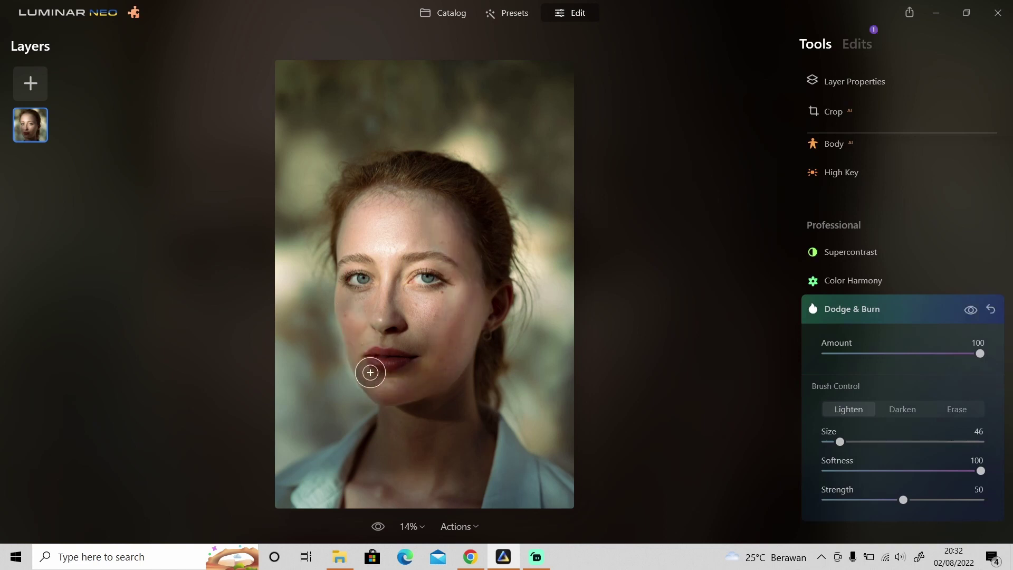
pyautogui.click(948, 404)
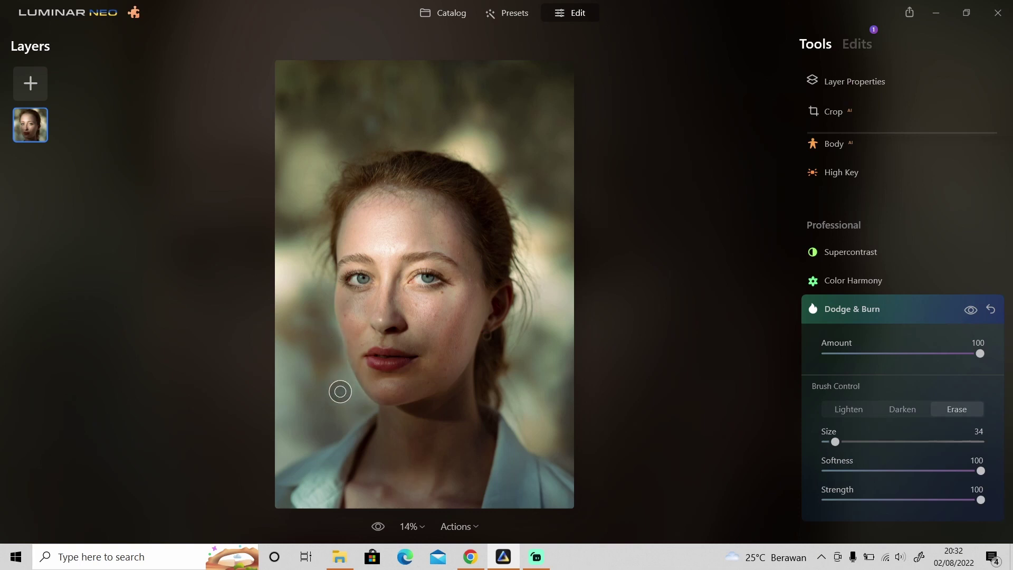
pyautogui.click(843, 406)
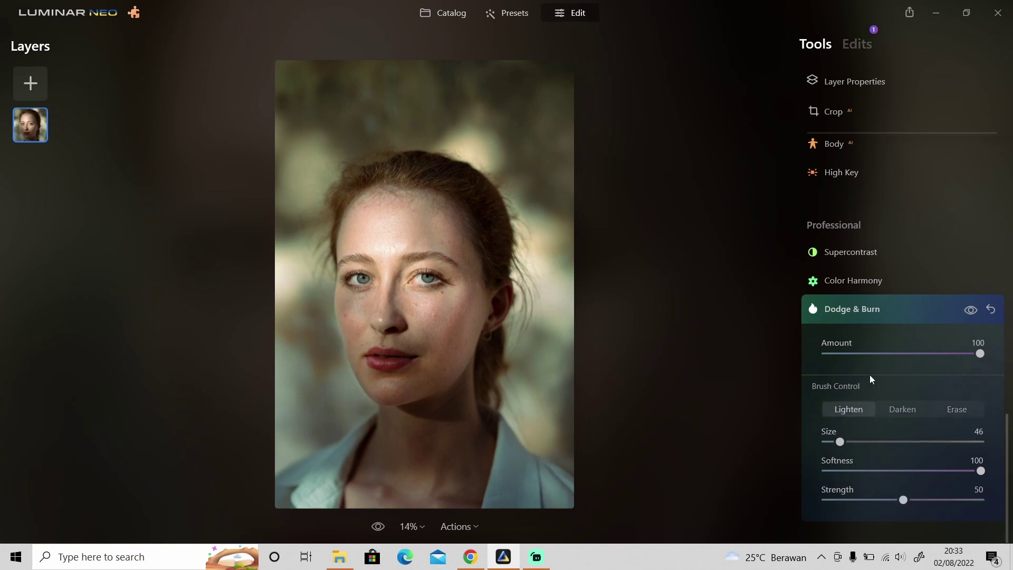
# Switch the brush to Darken, lower Amount, restore it to 100, and select Erase
pyautogui.click(898, 415)
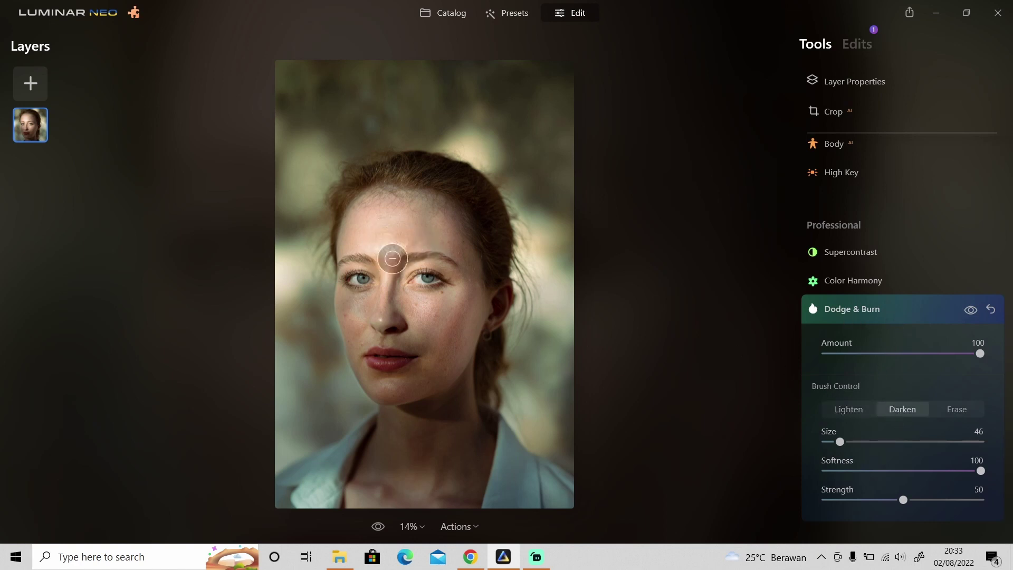
pyautogui.moveTo(983, 355); pyautogui.dragTo(897, 347)
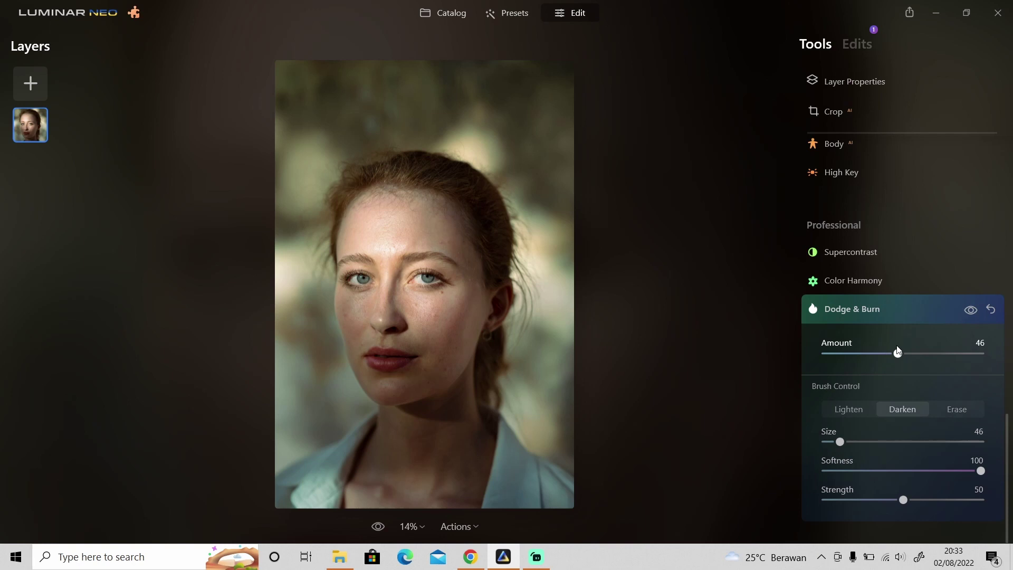
pyautogui.moveTo(898, 352); pyautogui.dragTo(981, 354)
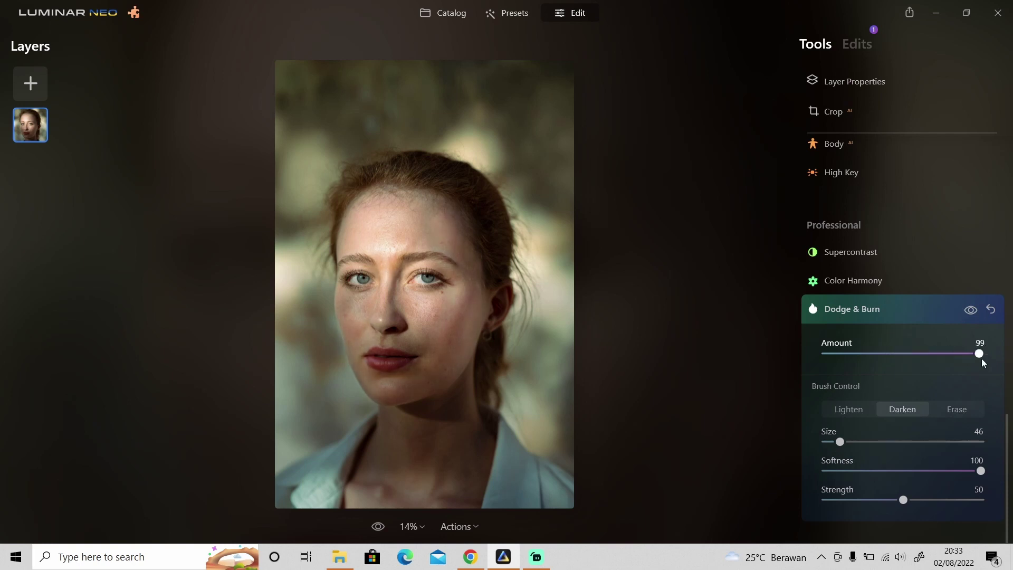
pyautogui.click(955, 408)
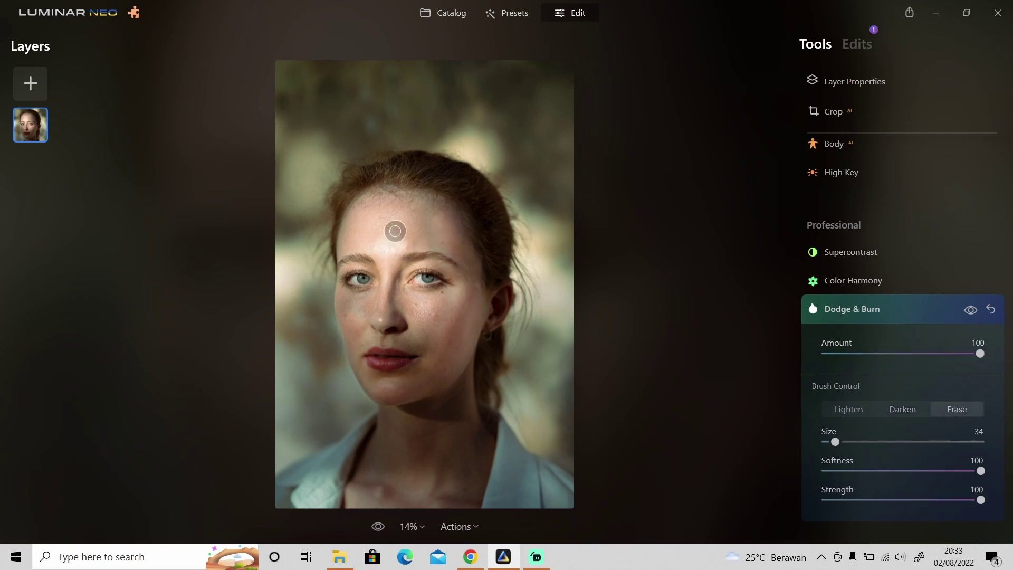
# Set the brush back to Lighten and review the applied edits list before returning to tools
pyautogui.click(851, 410)
pyautogui.click(860, 47)
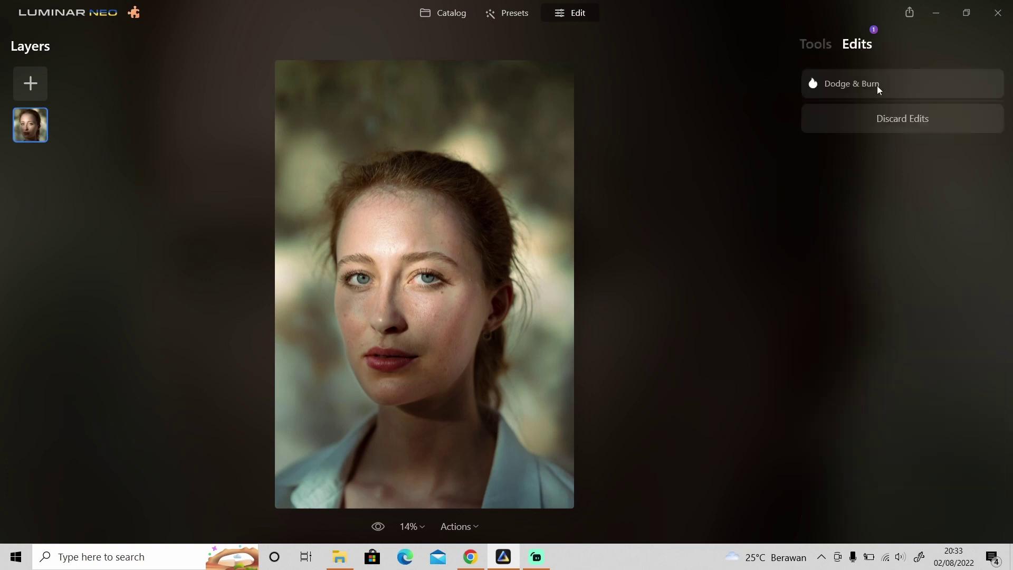
pyautogui.click(874, 86)
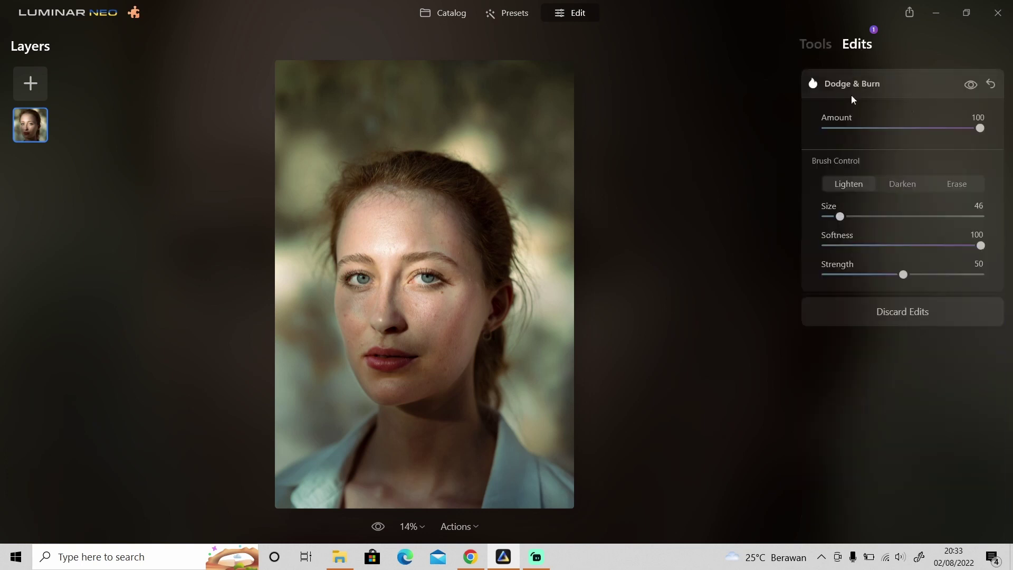
pyautogui.click(821, 48)
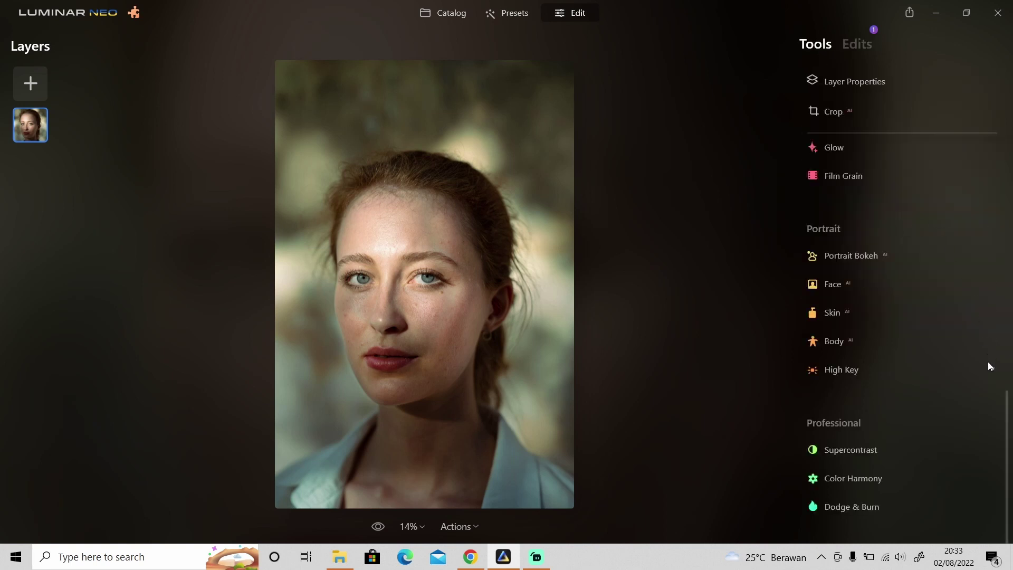
# Add a second Dodge & Burn darkening between the eyebrows and below the eye, with reduced Amount
pyautogui.click(851, 506)
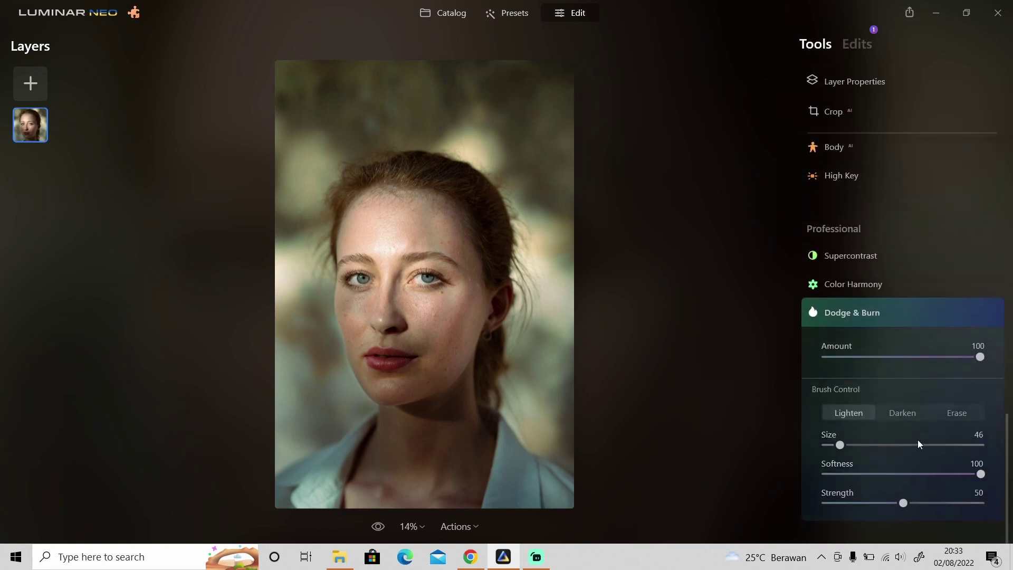
pyautogui.click(904, 410)
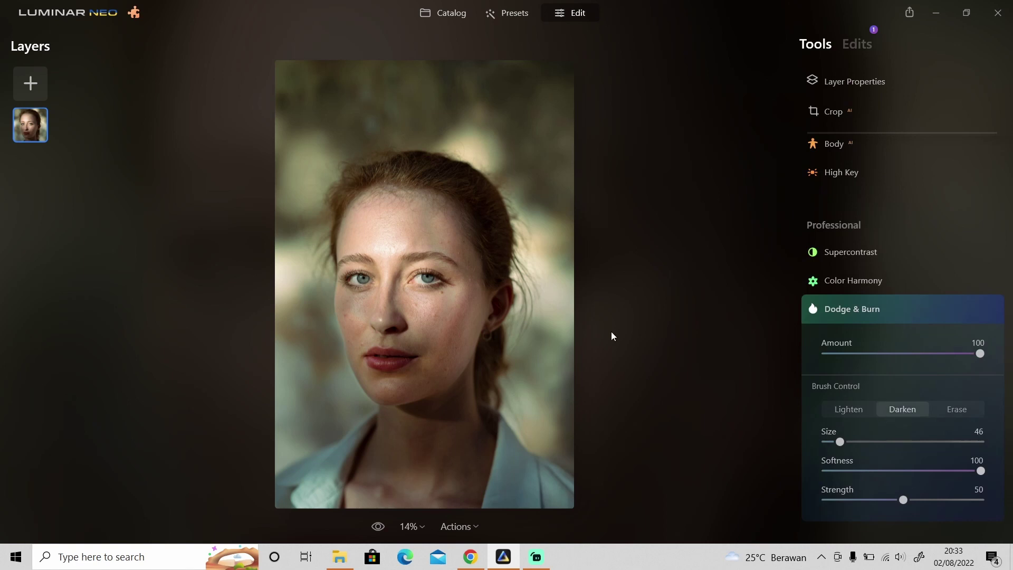
pyautogui.moveTo(388, 257); pyautogui.dragTo(392, 243)
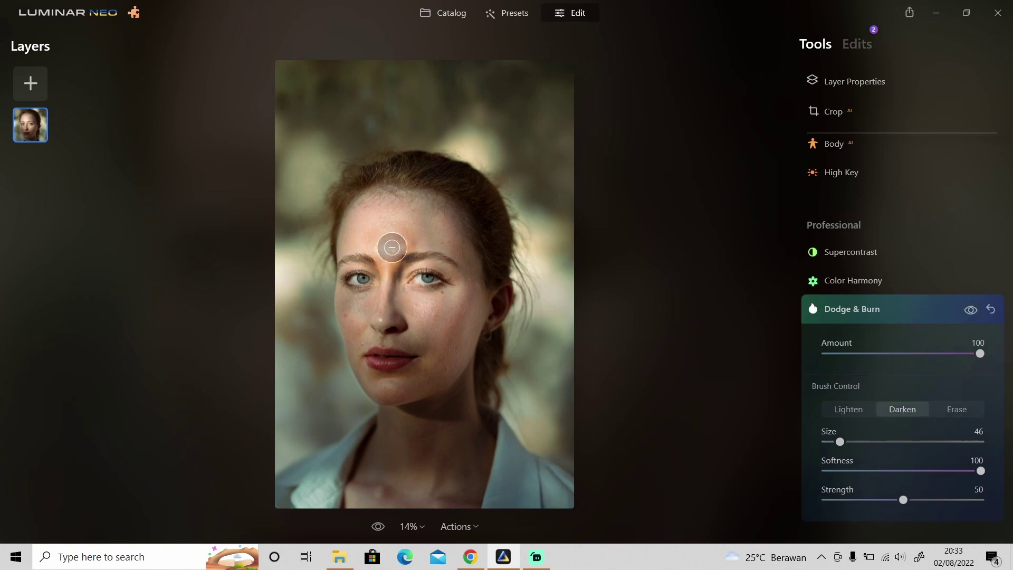
pyautogui.moveTo(444, 299); pyautogui.dragTo(418, 317)
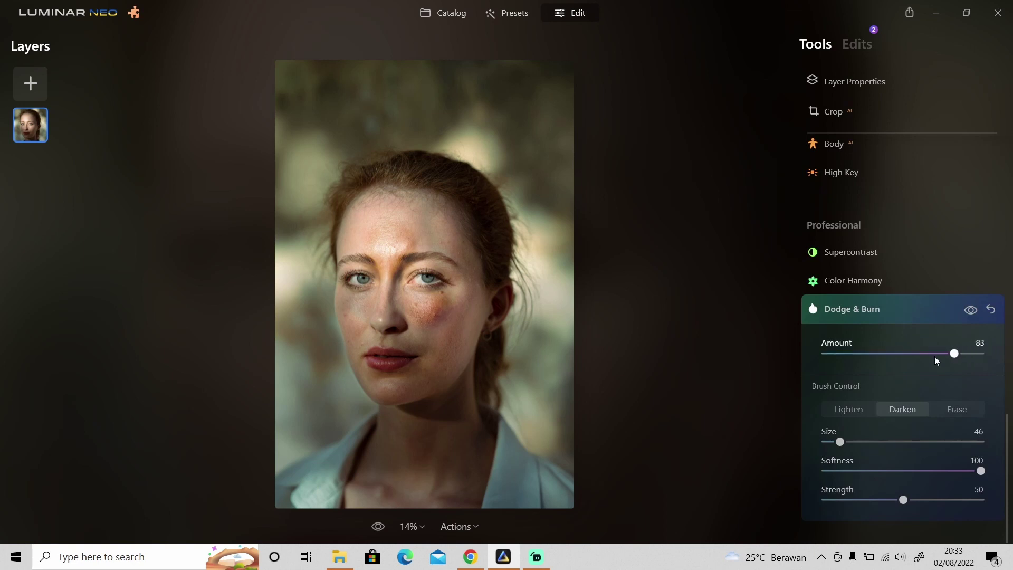
pyautogui.moveTo(936, 360); pyautogui.dragTo(864, 353)
pyautogui.click(860, 44)
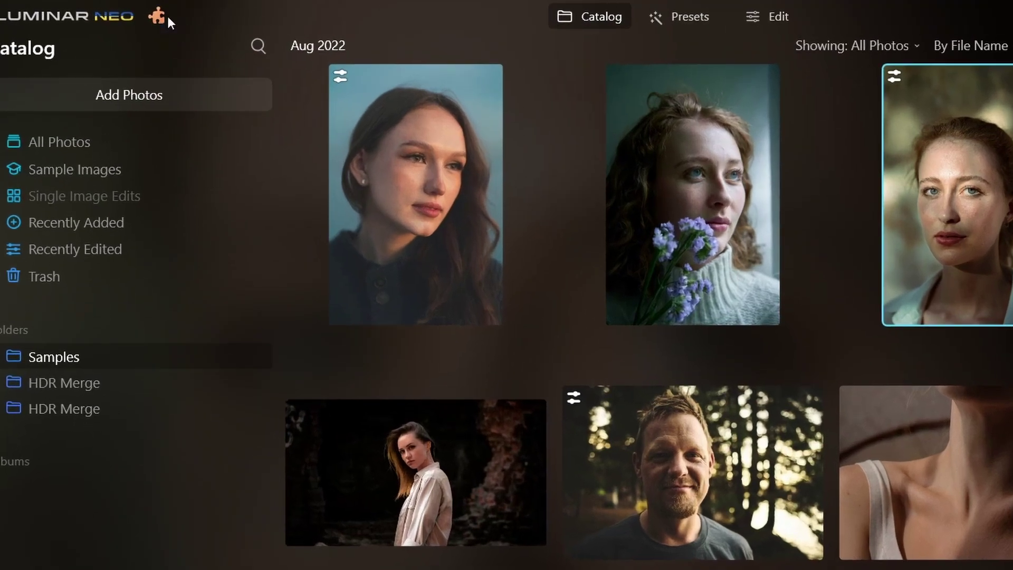
# Open the extensions window to see HDR Merge installed
pyautogui.click(158, 17)
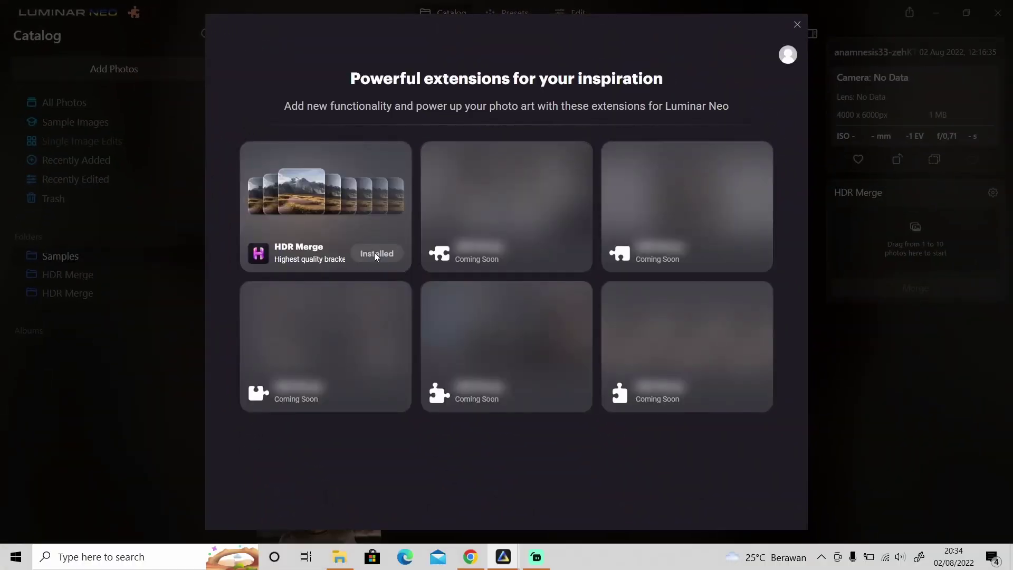
# Close the extensions window and browse the second HDR Merge folder of bracketed photos
pyautogui.click(798, 25)
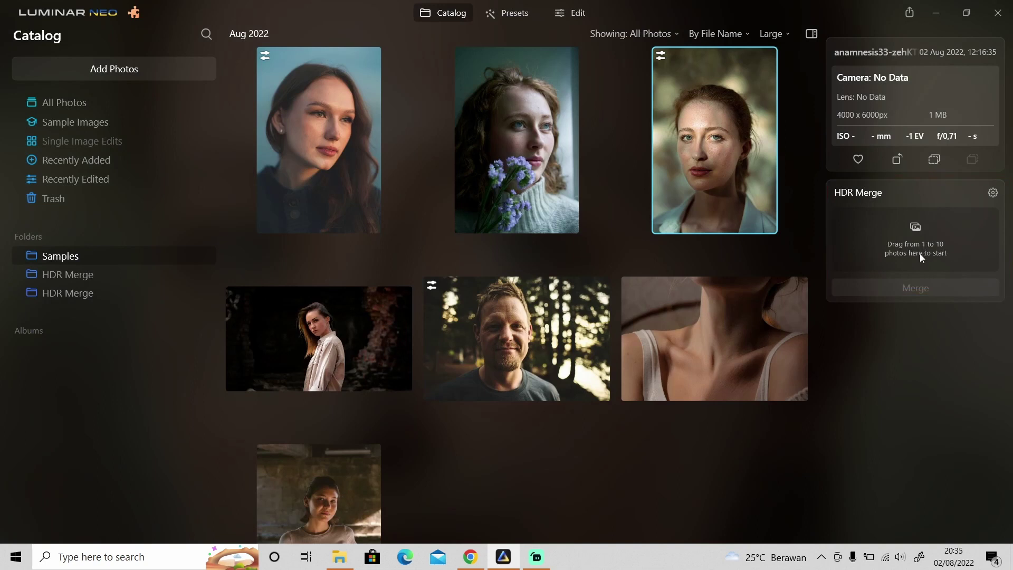
pyautogui.click(93, 296)
pyautogui.moveTo(819, 134); pyautogui.dragTo(811, 505)
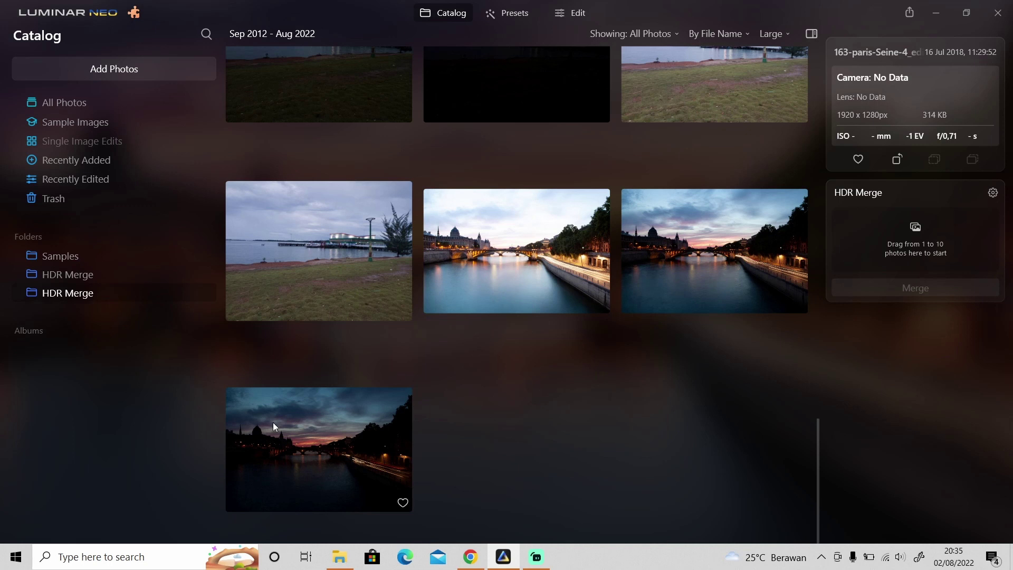
# Merge the three Paris Seine brackets in HDR Merge with Ghost Reduction turned off
pyautogui.click(507, 264)
pyautogui.keyDown('shift'); pyautogui.click(348, 433); pyautogui.keyUp('shift')
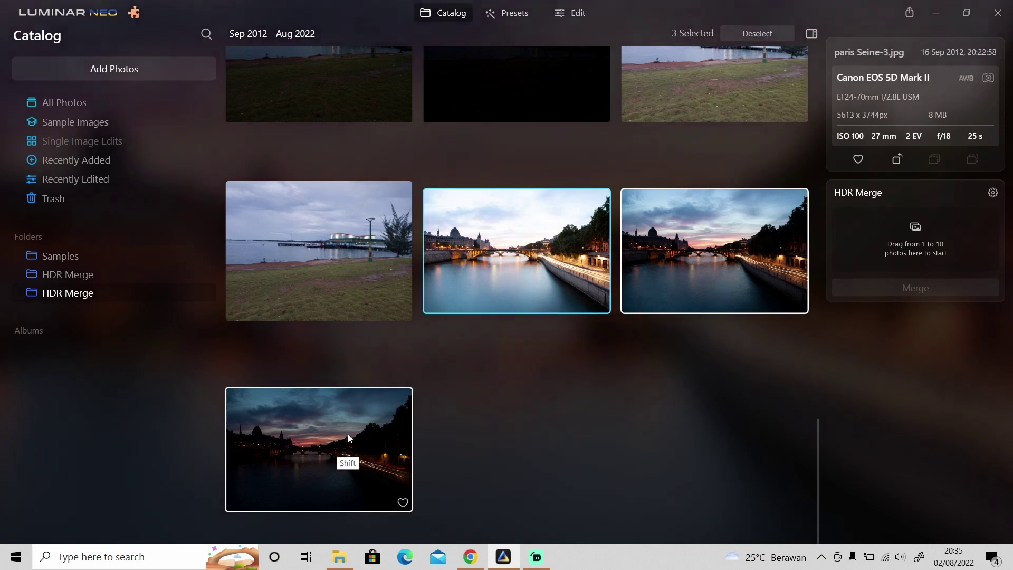
pyautogui.moveTo(716, 282); pyautogui.dragTo(944, 257)
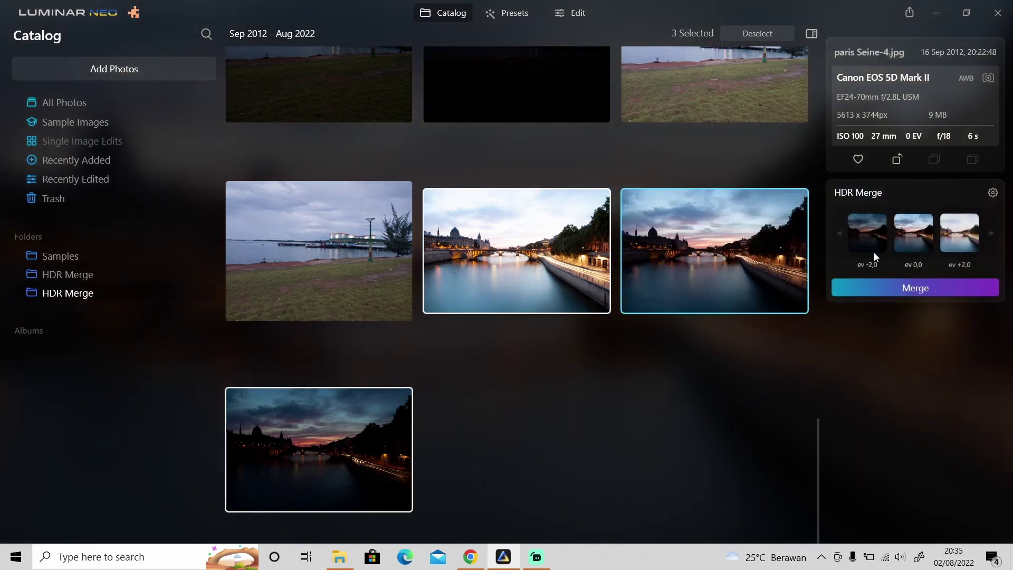
pyautogui.click(993, 192)
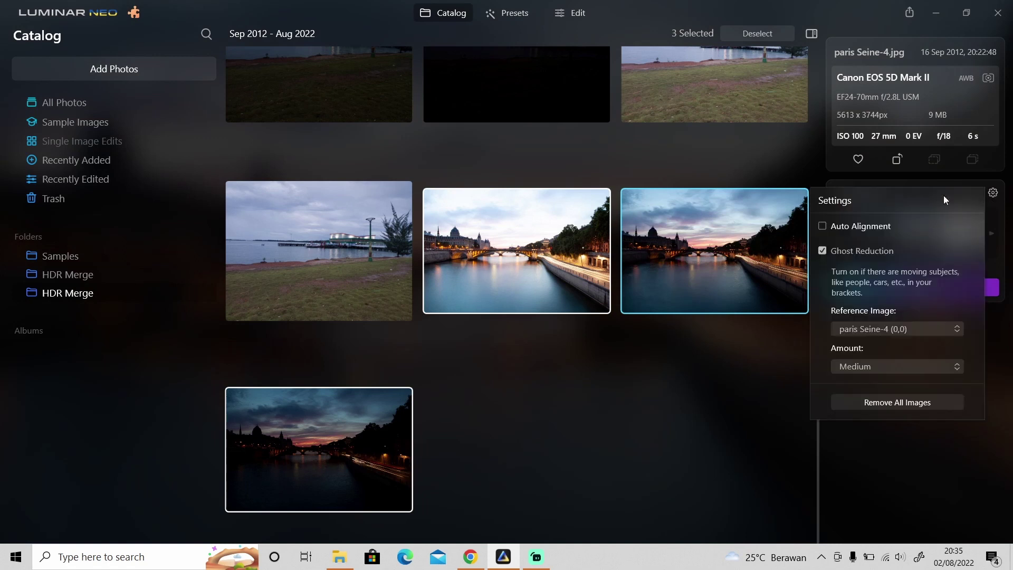
pyautogui.click(853, 253)
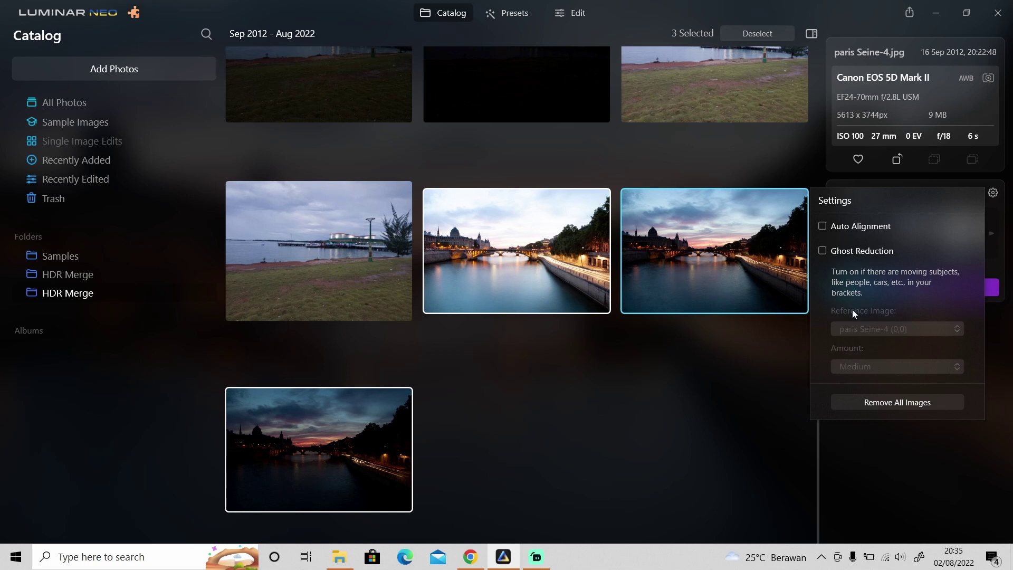
pyautogui.click(874, 466)
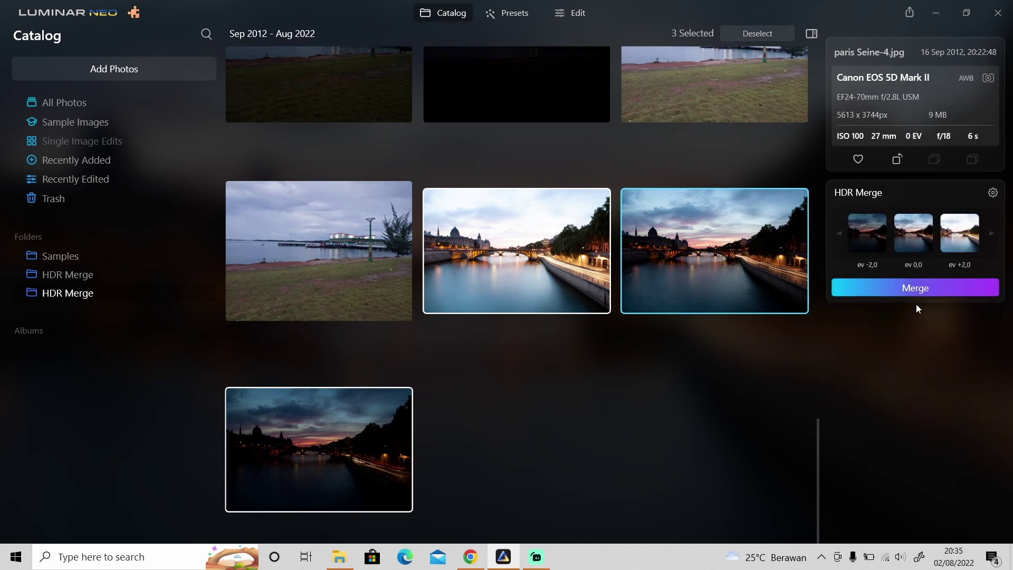
pyautogui.click(919, 289)
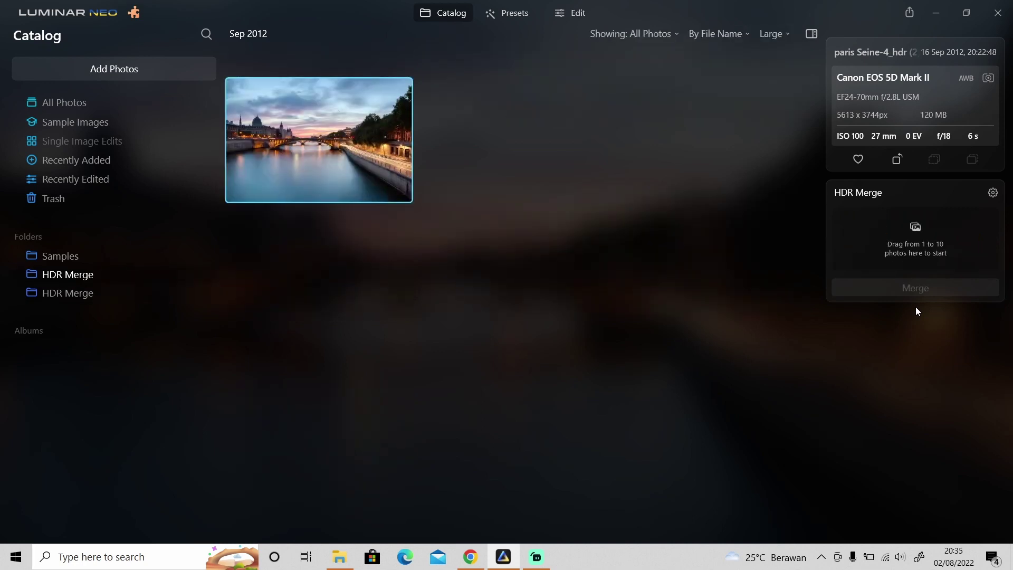
pyautogui.moveTo(68, 274)
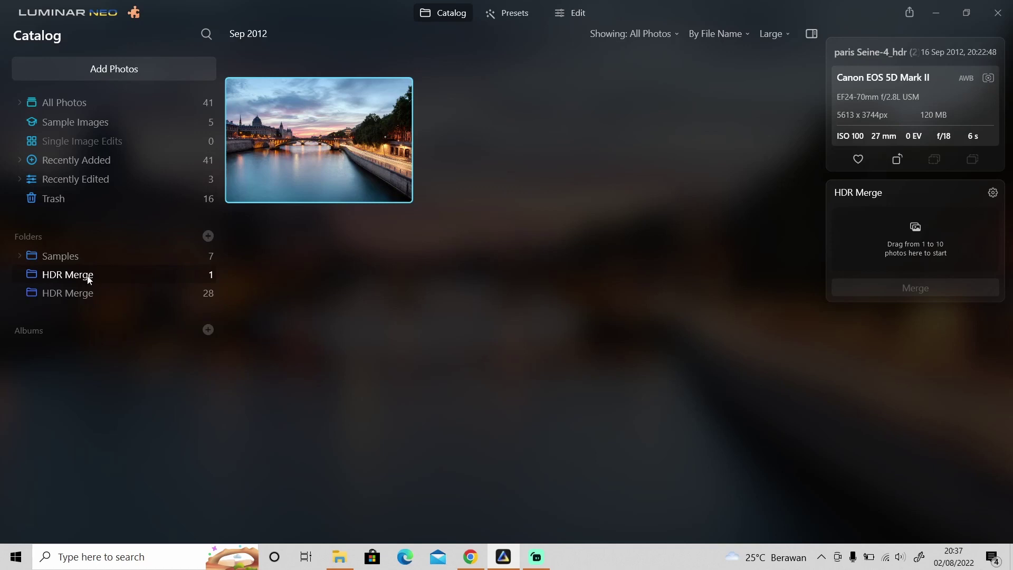
# Preview the merged Seine HDR photo full size, then return to the grid
pyautogui.doubleClick(316, 144)
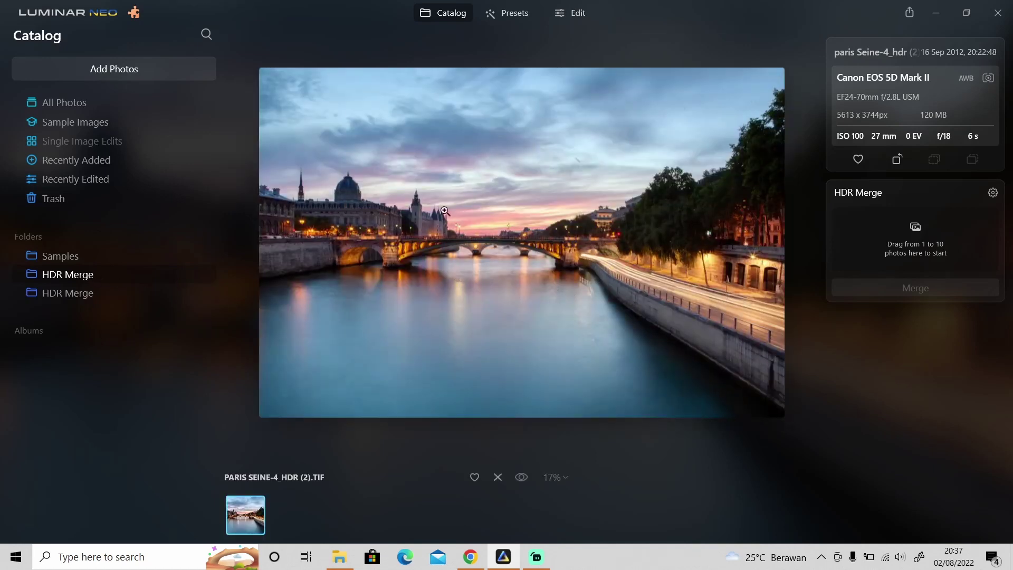
pyautogui.doubleClick(595, 256)
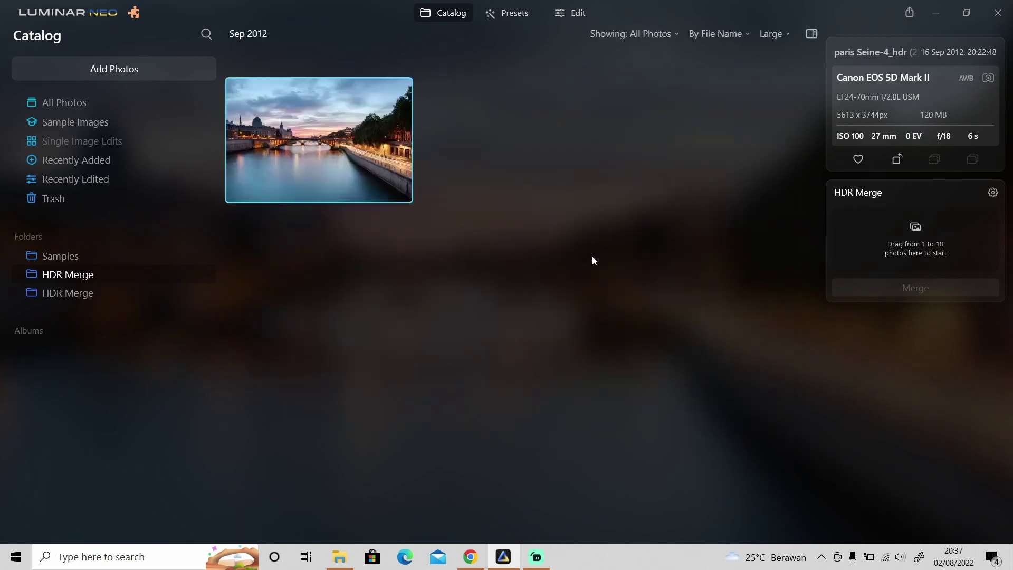
# Merge the three rainy waterfront tower brackets into an HDR image
pyautogui.click(87, 294)
pyautogui.moveTo(822, 151); pyautogui.dragTo(811, 326)
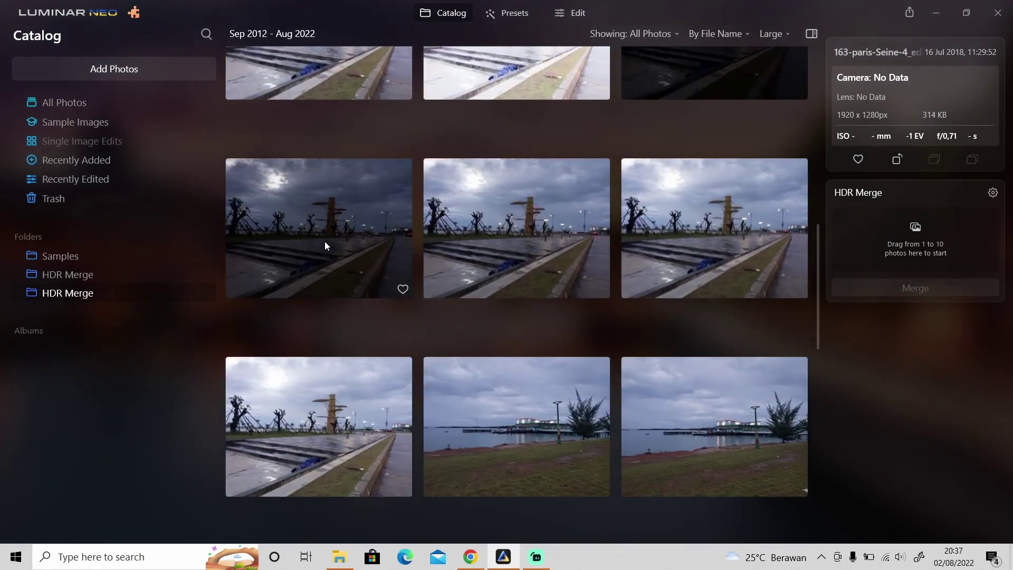
pyautogui.click(329, 242)
pyautogui.keyDown('shift'); pyautogui.click(698, 218); pyautogui.keyUp('shift')
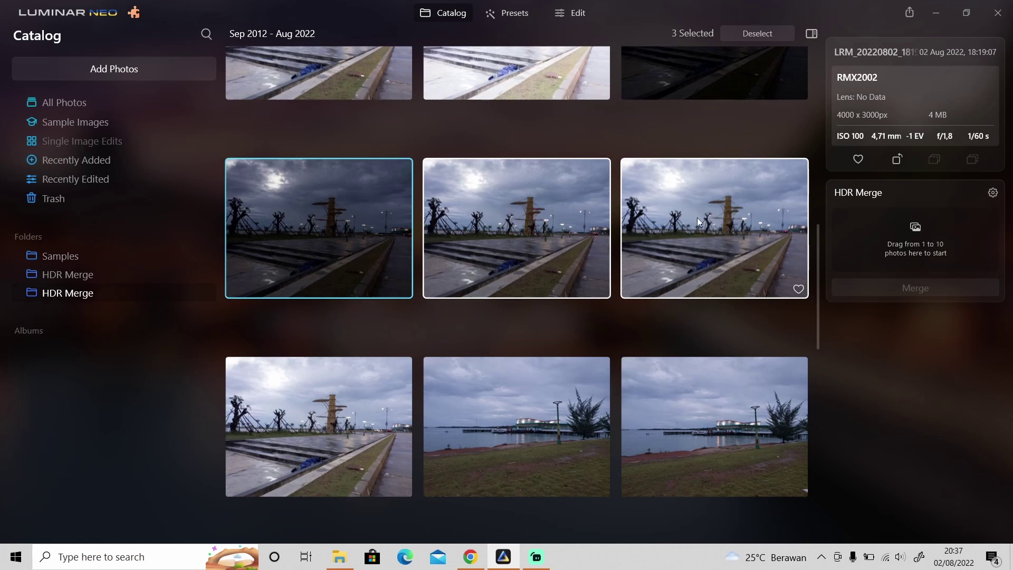
pyautogui.moveTo(730, 260); pyautogui.dragTo(927, 254)
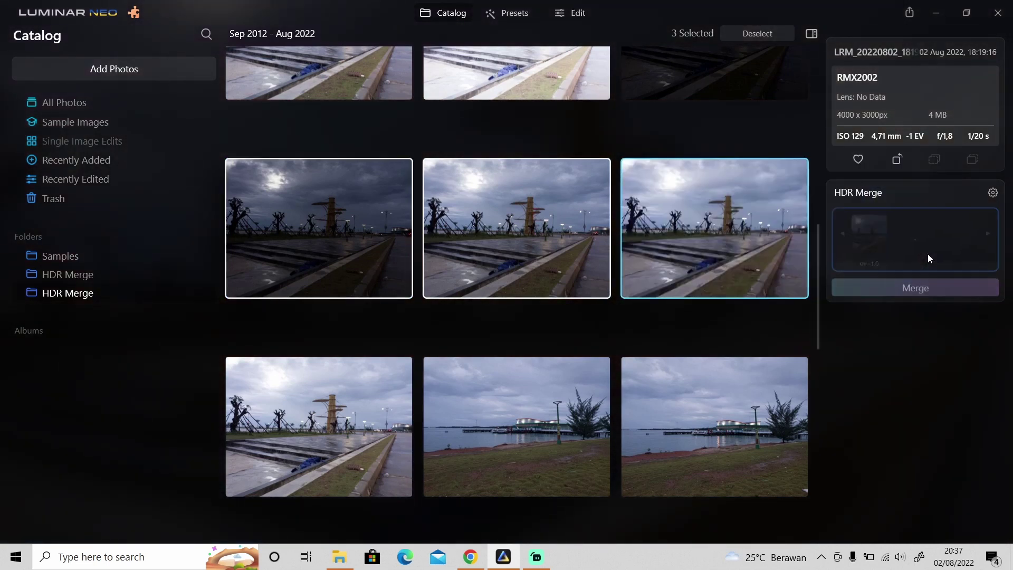
pyautogui.click(994, 192)
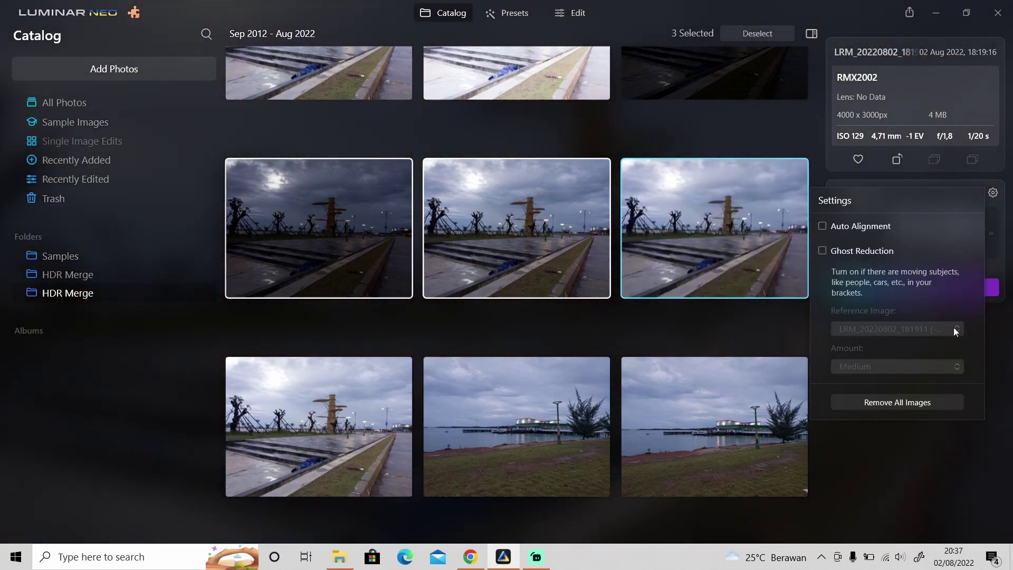
pyautogui.click(930, 286)
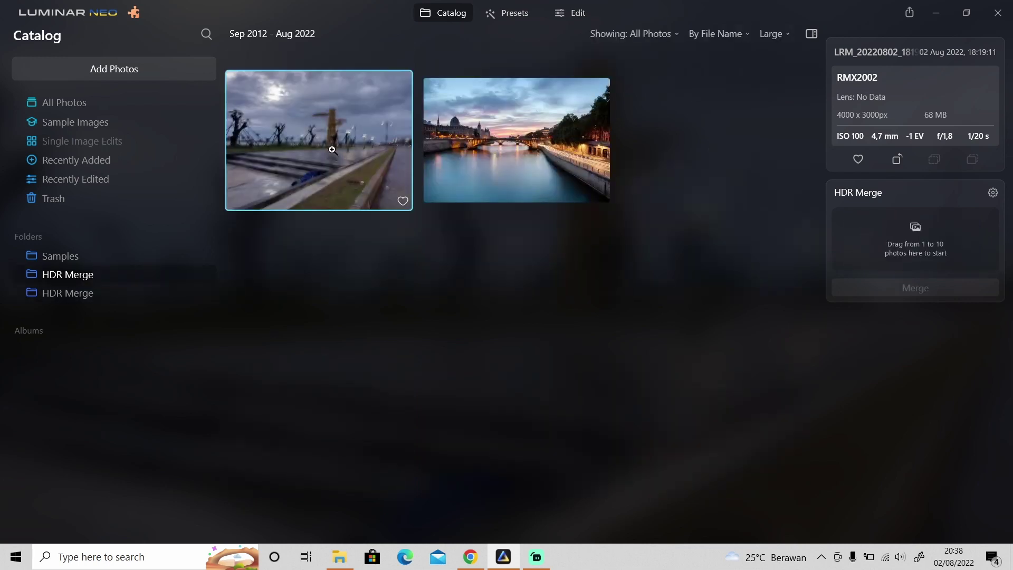
# Preview the tower HDR result full size, then go back to the source brackets folder
pyautogui.doubleClick(331, 150)
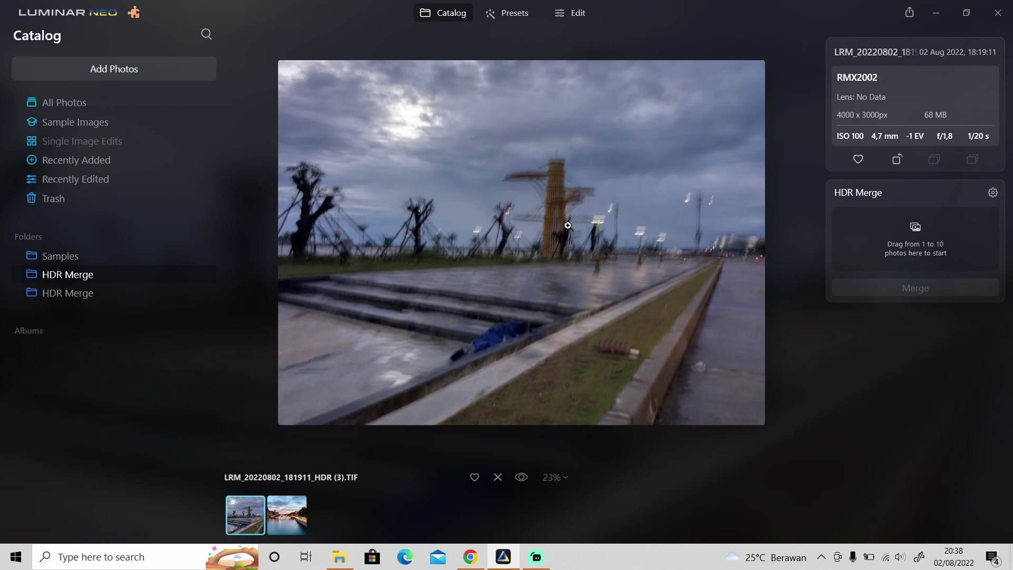
pyautogui.doubleClick(568, 226)
pyautogui.click(61, 288)
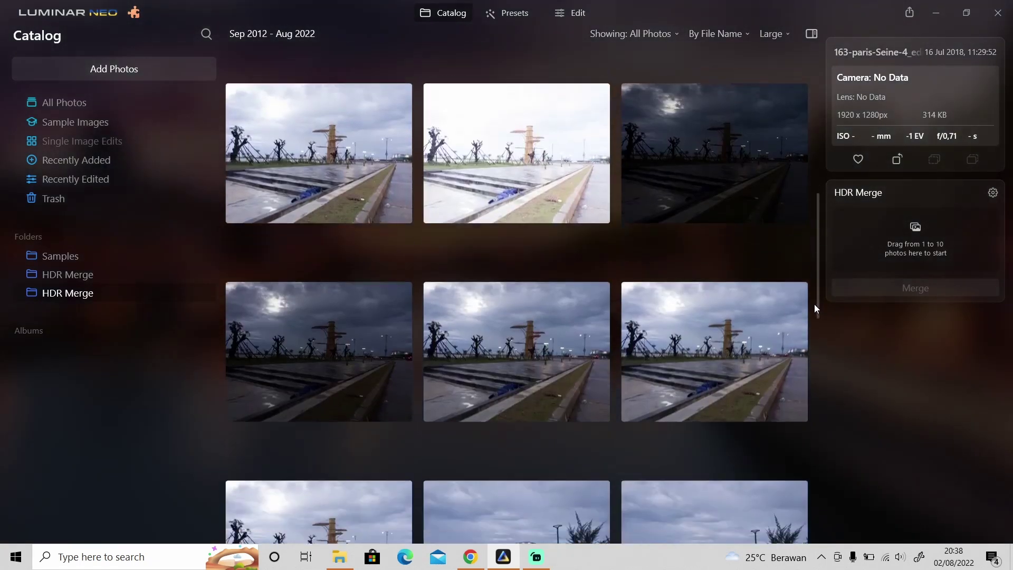
# Merge the next set of tower brackets into a second tower HDR image
pyautogui.moveTo(817, 156); pyautogui.dragTo(810, 338)
pyautogui.click(362, 215)
pyautogui.keyDown('shift'); pyautogui.click(723, 225); pyautogui.keyUp('shift')
pyautogui.moveTo(723, 225); pyautogui.dragTo(892, 240)
pyautogui.click(993, 193)
pyautogui.click(924, 294)
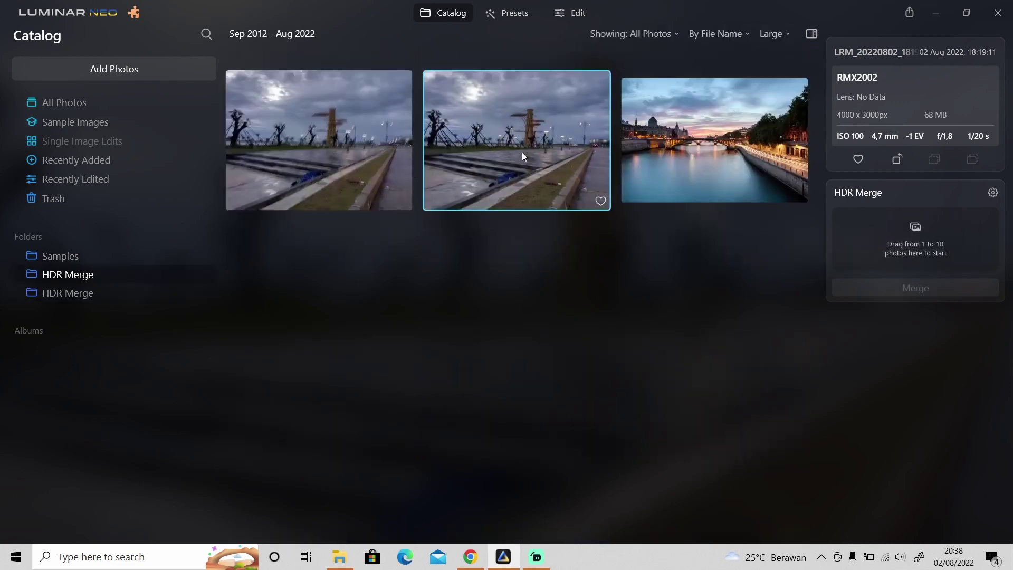
# Preview the new tower HDR full size, then return to the source brackets folder
pyautogui.doubleClick(539, 158)
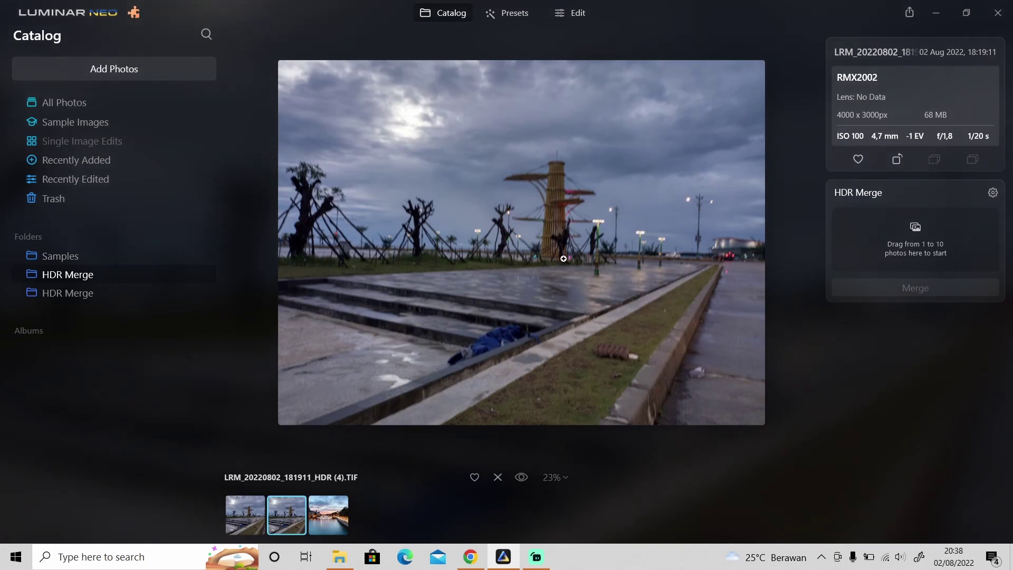
pyautogui.doubleClick(539, 275)
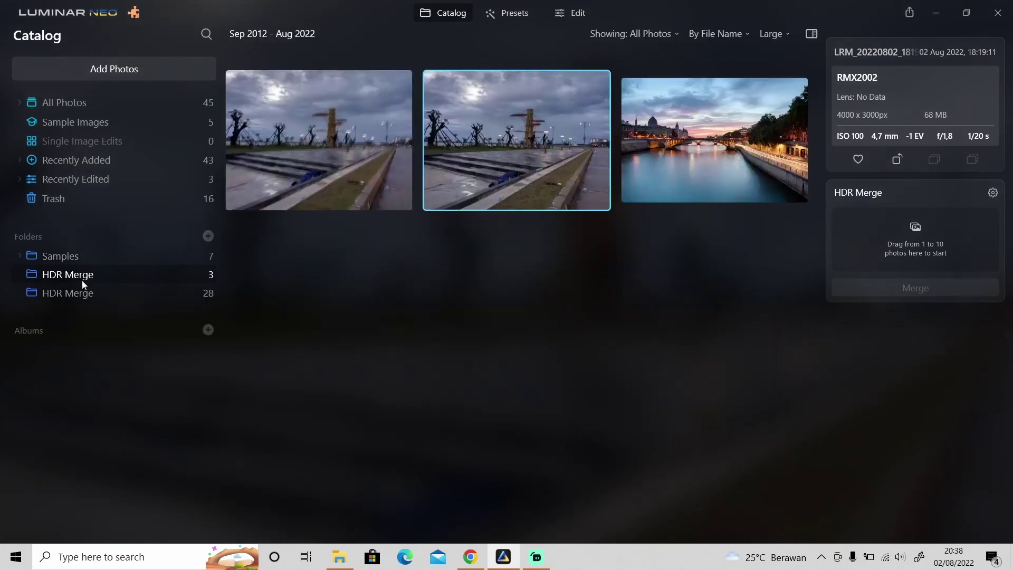
pyautogui.click(90, 296)
# Merge the lakeshore pier brackets into a fourth HDR result and preview it full size
pyautogui.moveTo(819, 160); pyautogui.dragTo(844, 470)
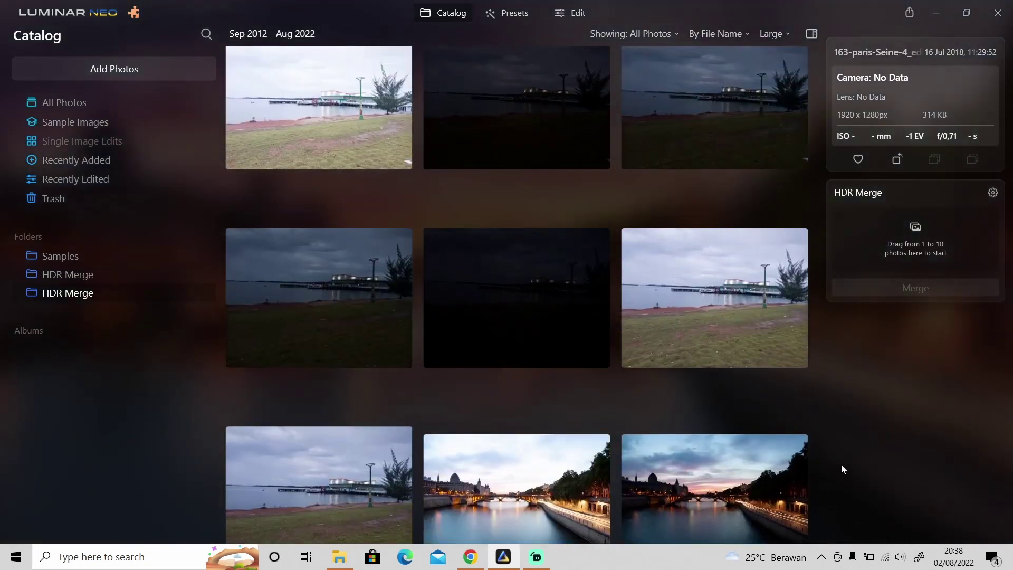
pyautogui.click(347, 352)
pyautogui.keyDown('shift'); pyautogui.click(648, 324); pyautogui.keyUp('shift')
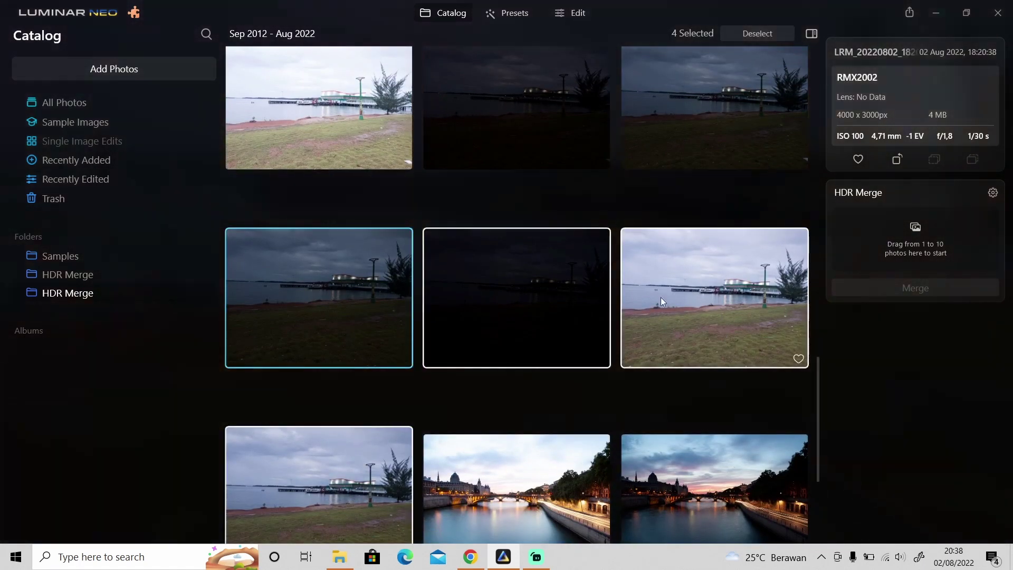
pyautogui.moveTo(648, 324); pyautogui.dragTo(931, 292)
pyautogui.click(930, 292)
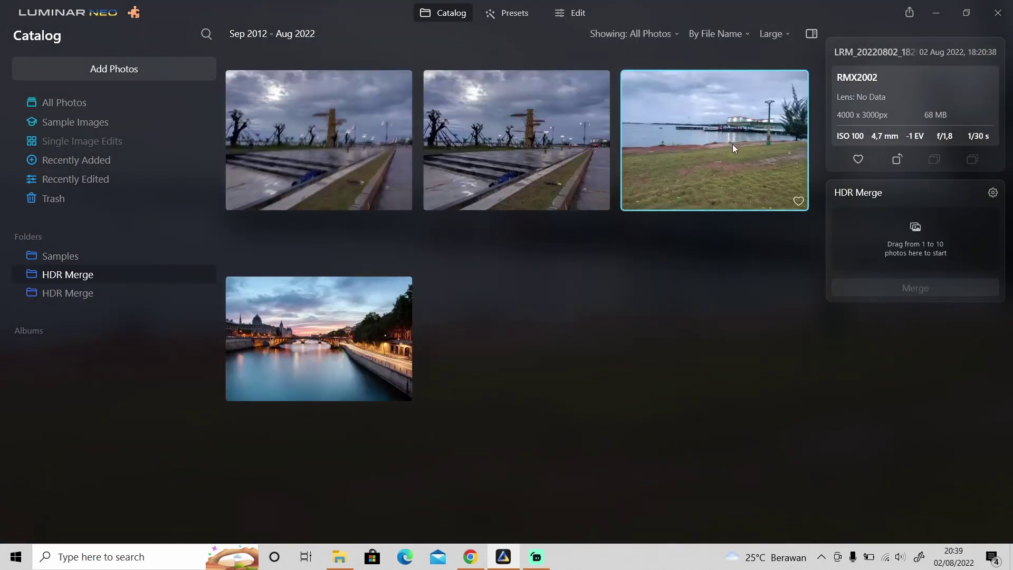
pyautogui.doubleClick(732, 144)
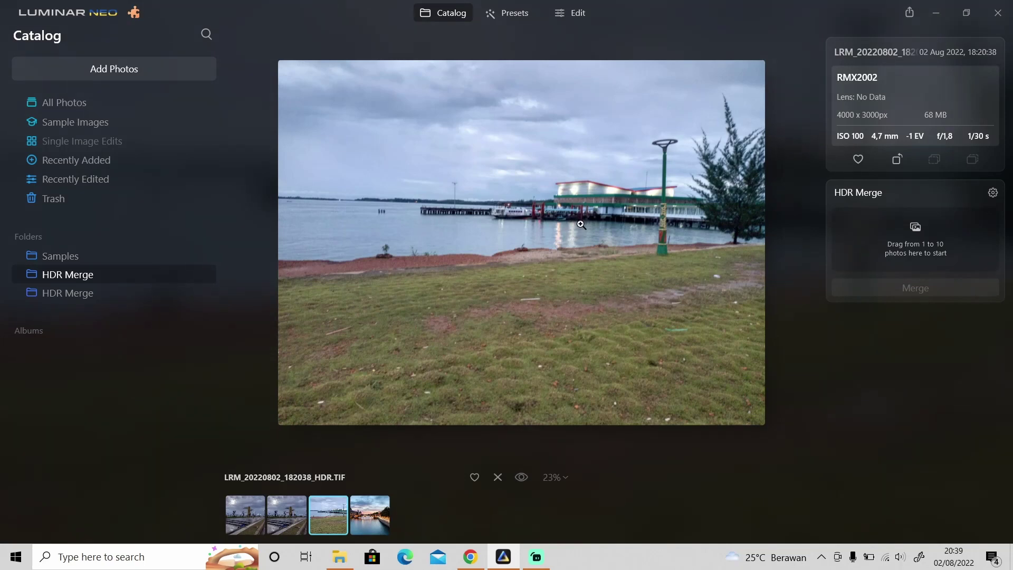
pyautogui.doubleClick(577, 222)
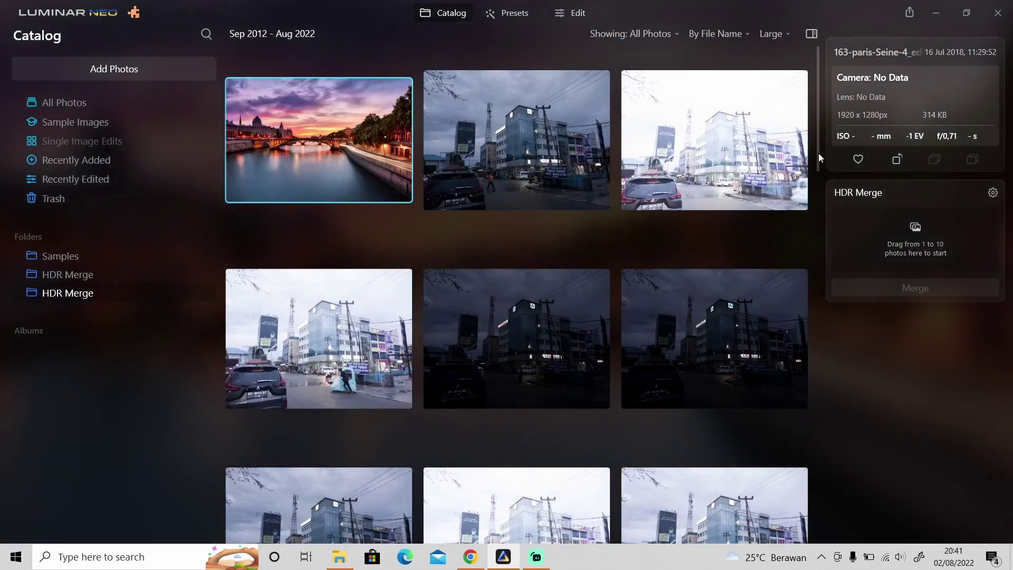
# Merge a single dark lakeshore exposure on its own into a fifth HDR result
pyautogui.moveTo(818, 153); pyautogui.dragTo(817, 409)
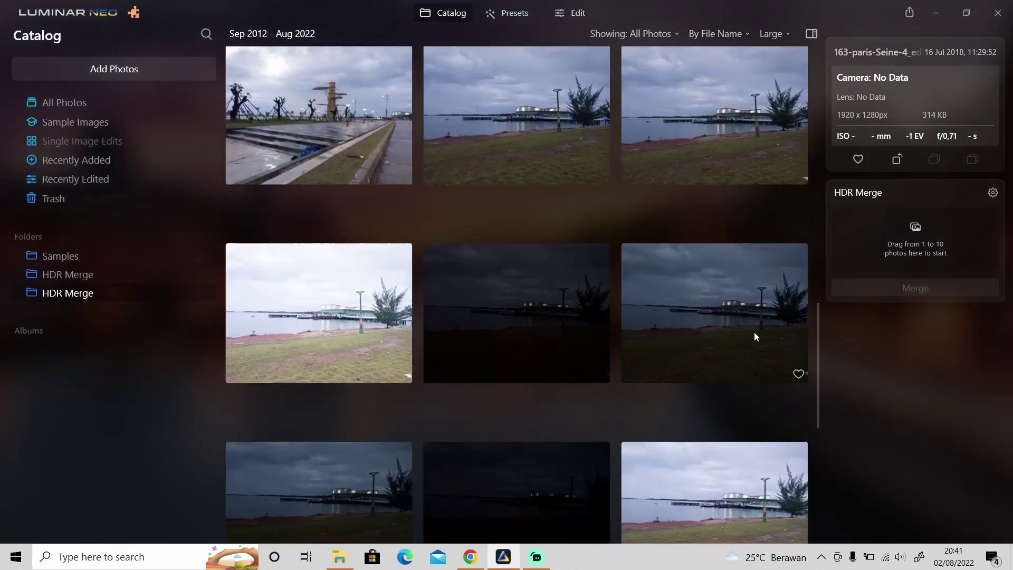
pyautogui.click(718, 321)
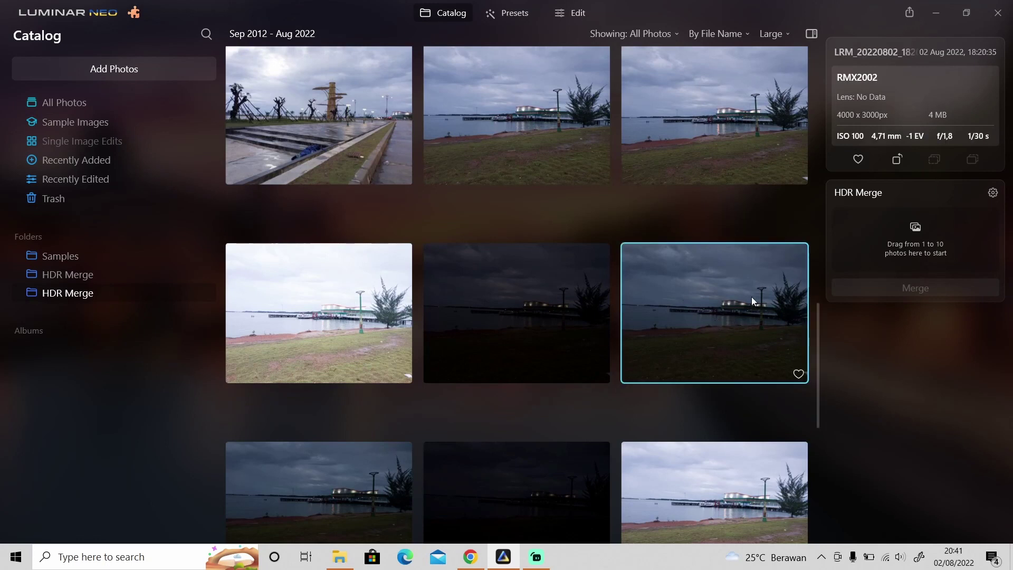
pyautogui.moveTo(731, 313); pyautogui.dragTo(932, 241)
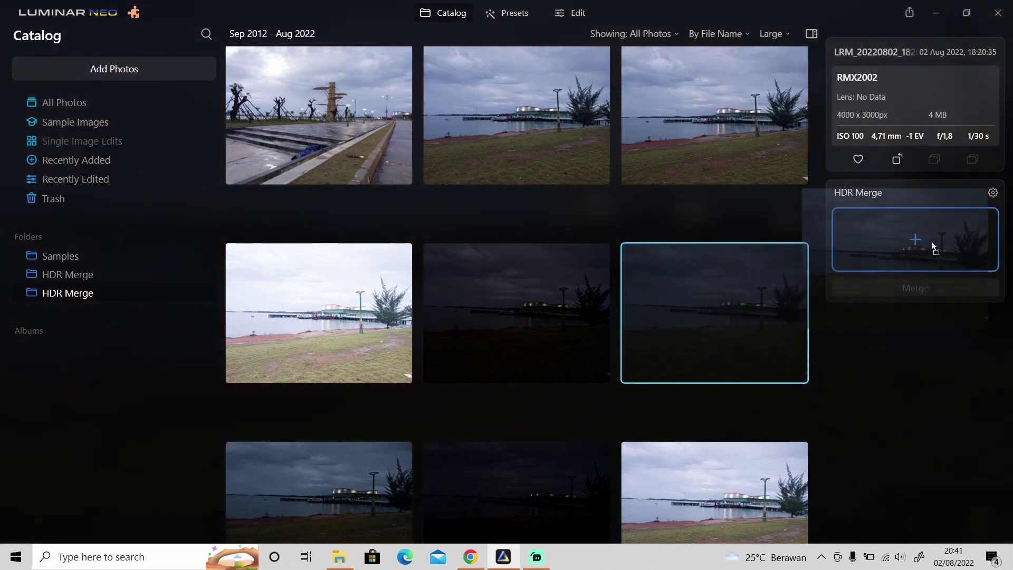
pyautogui.click(908, 290)
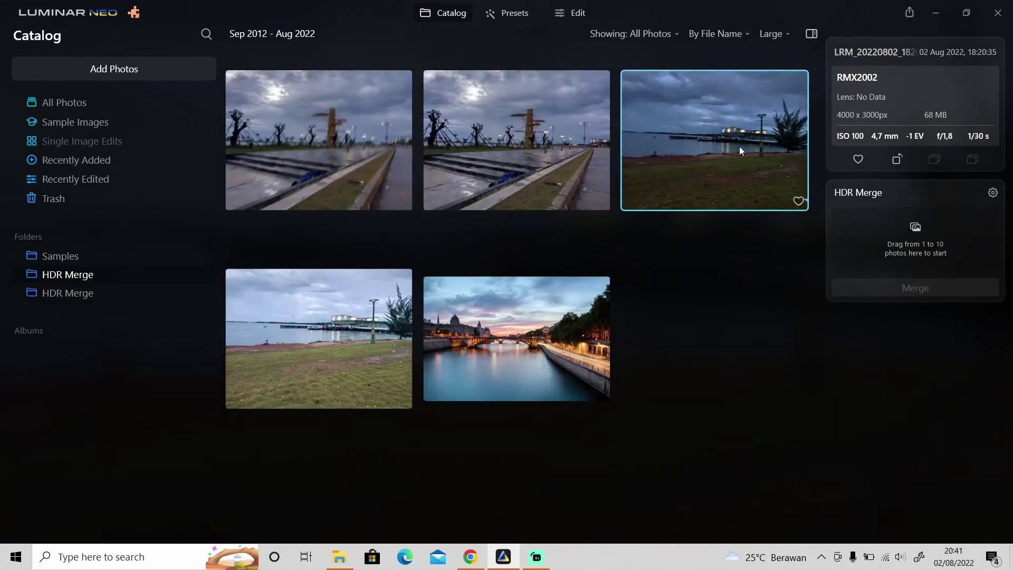
# Preview the new lakeshore HDR full size, then check Skylum's HDR Merge bundle prices in Chrome
pyautogui.doubleClick(739, 146)
pyautogui.doubleClick(631, 245)
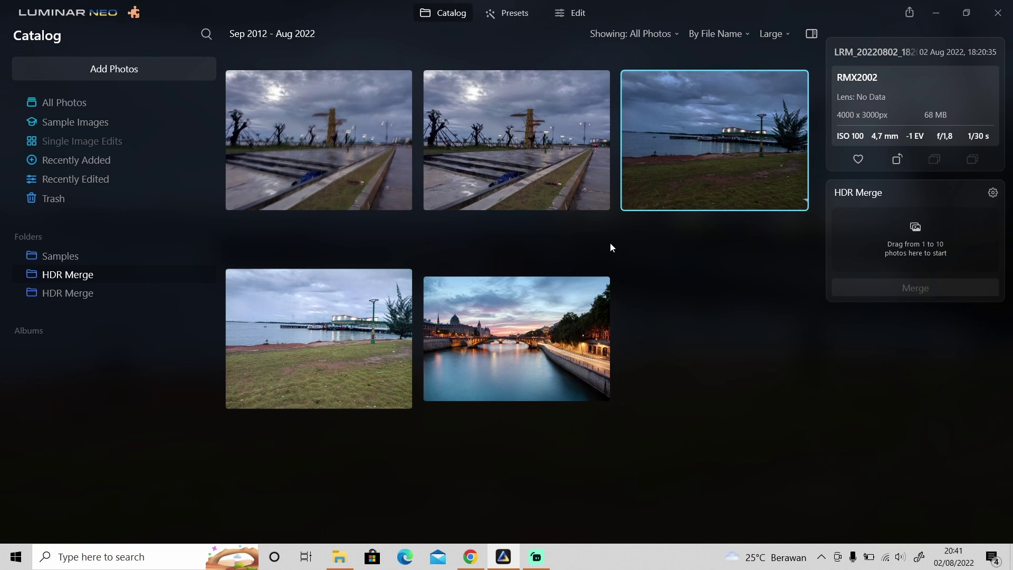
pyautogui.click(470, 557)
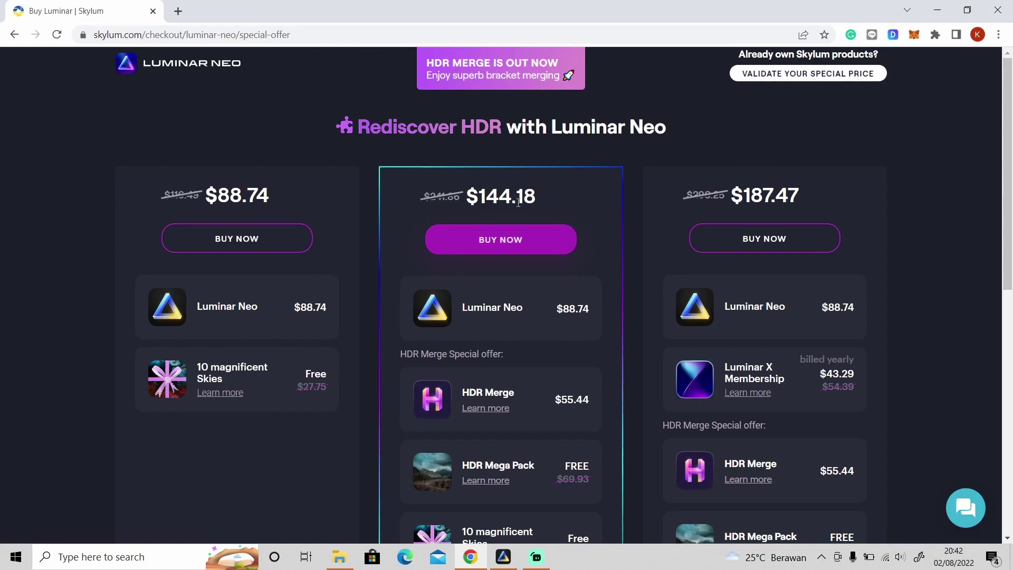
pyautogui.click(503, 557)
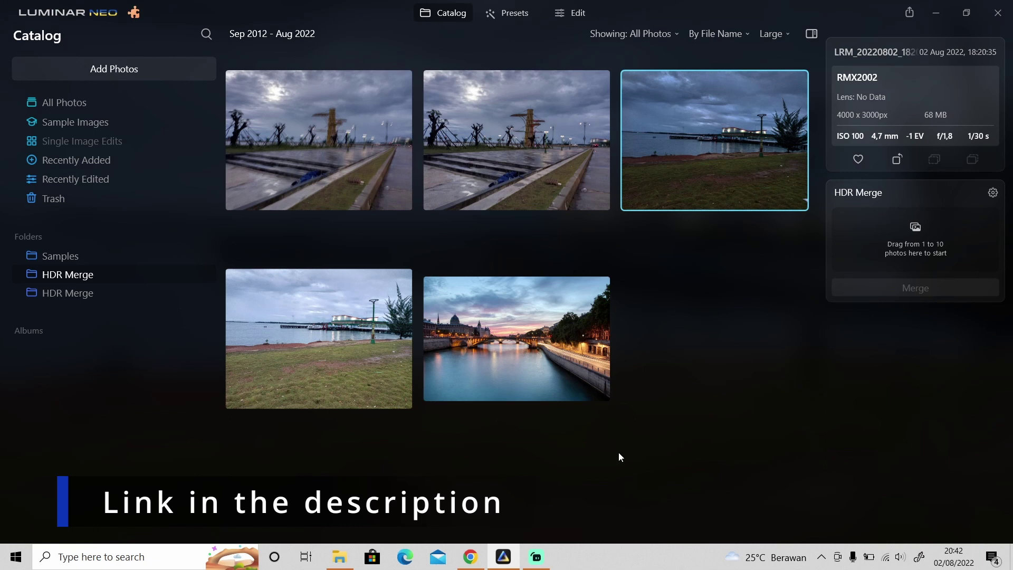